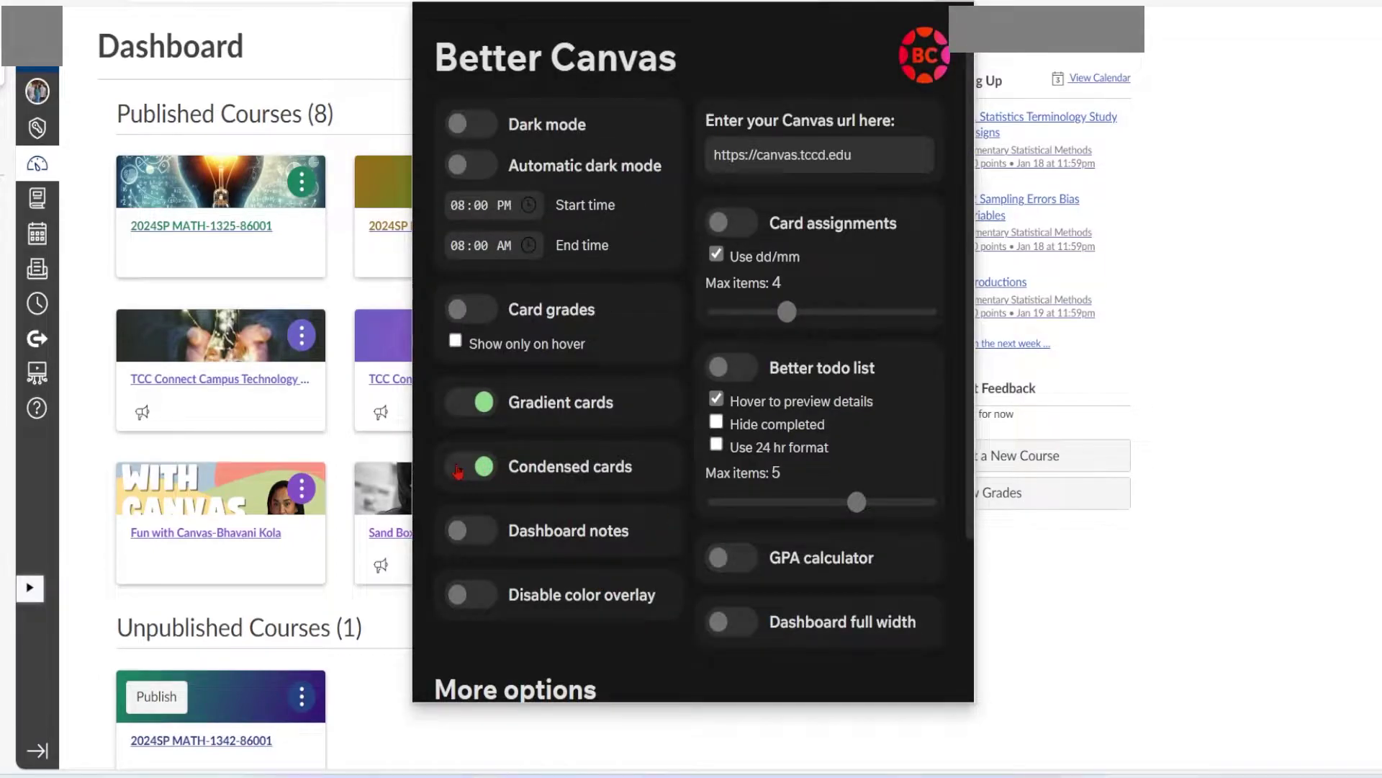
# Turn off Condensed cards in Better Canvas and dismiss its settings panel.
pyautogui.click(458, 470)
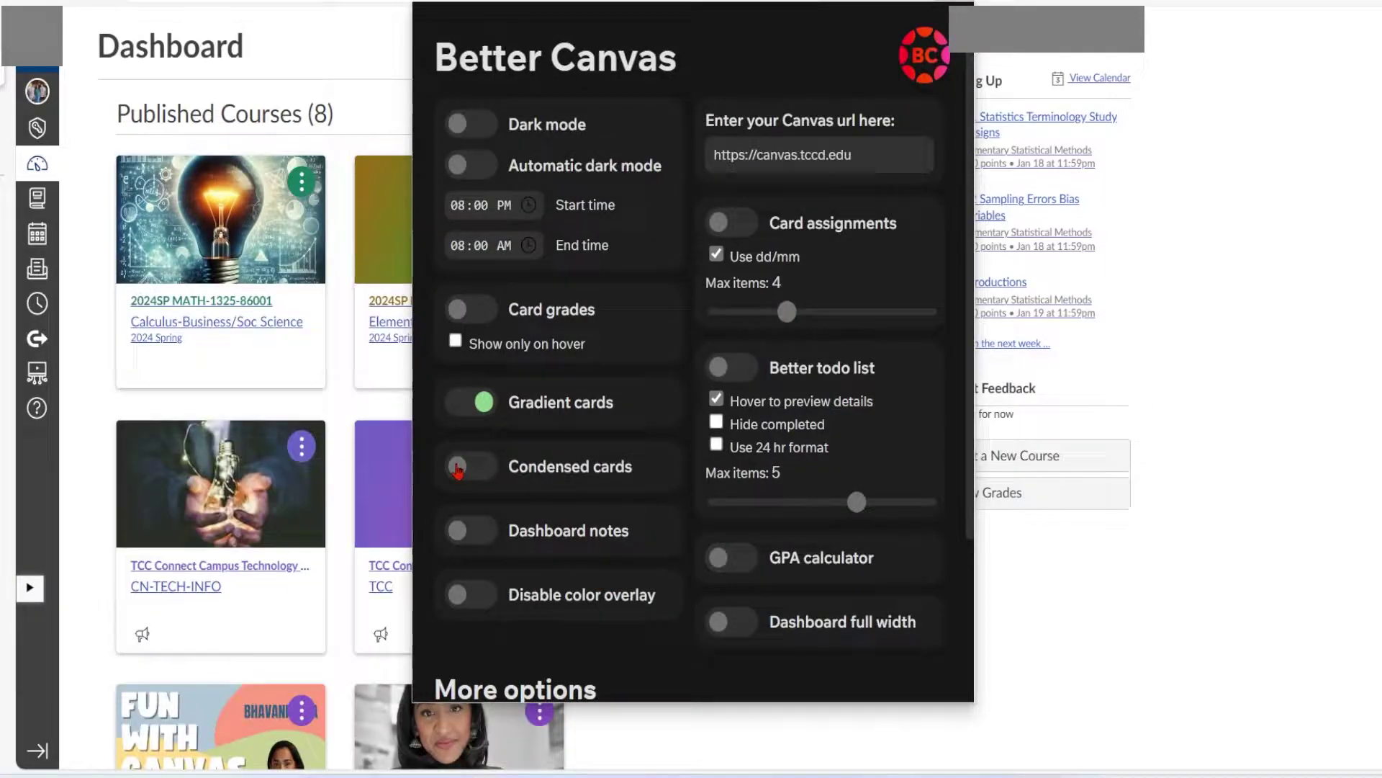
pyautogui.click(1199, 600)
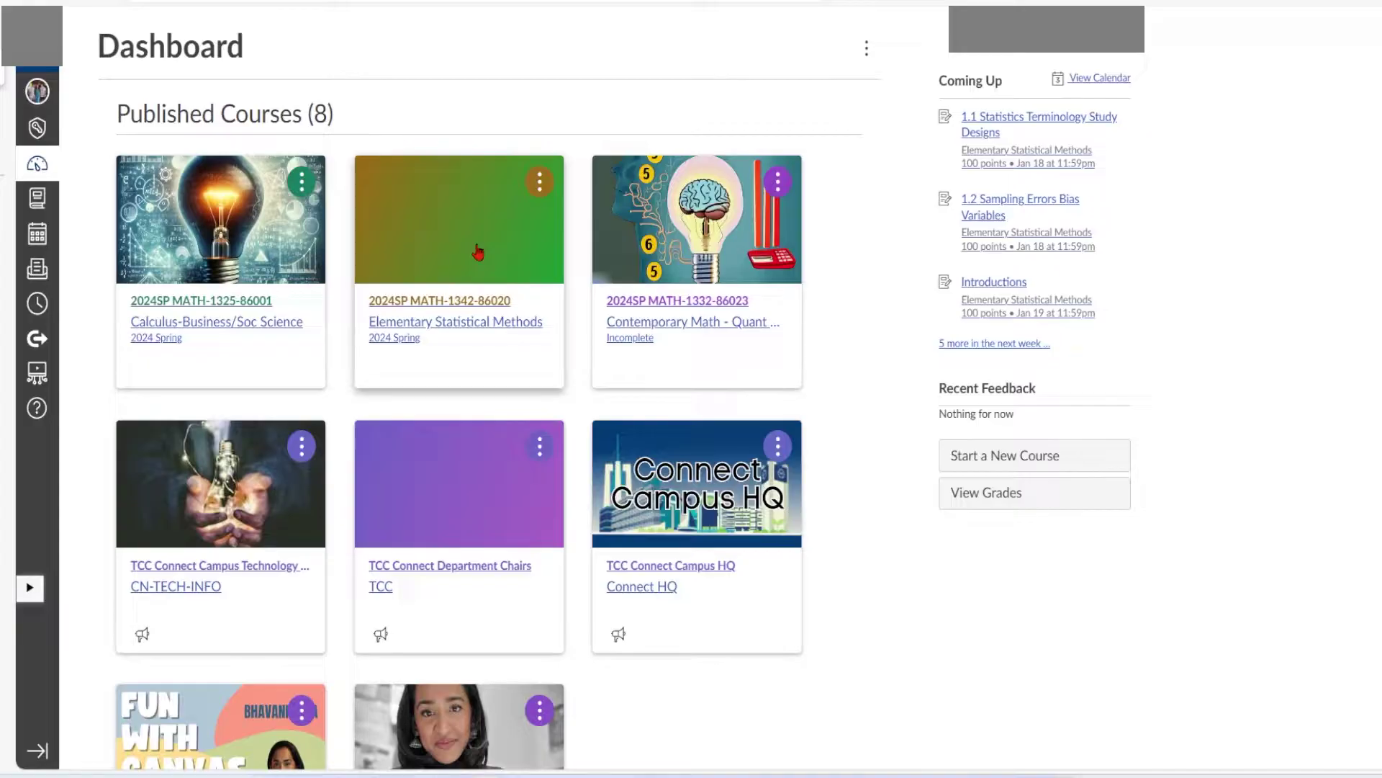
# Open the Elementary Statistical Methods course and go to its Settings page.
pyautogui.click(465, 319)
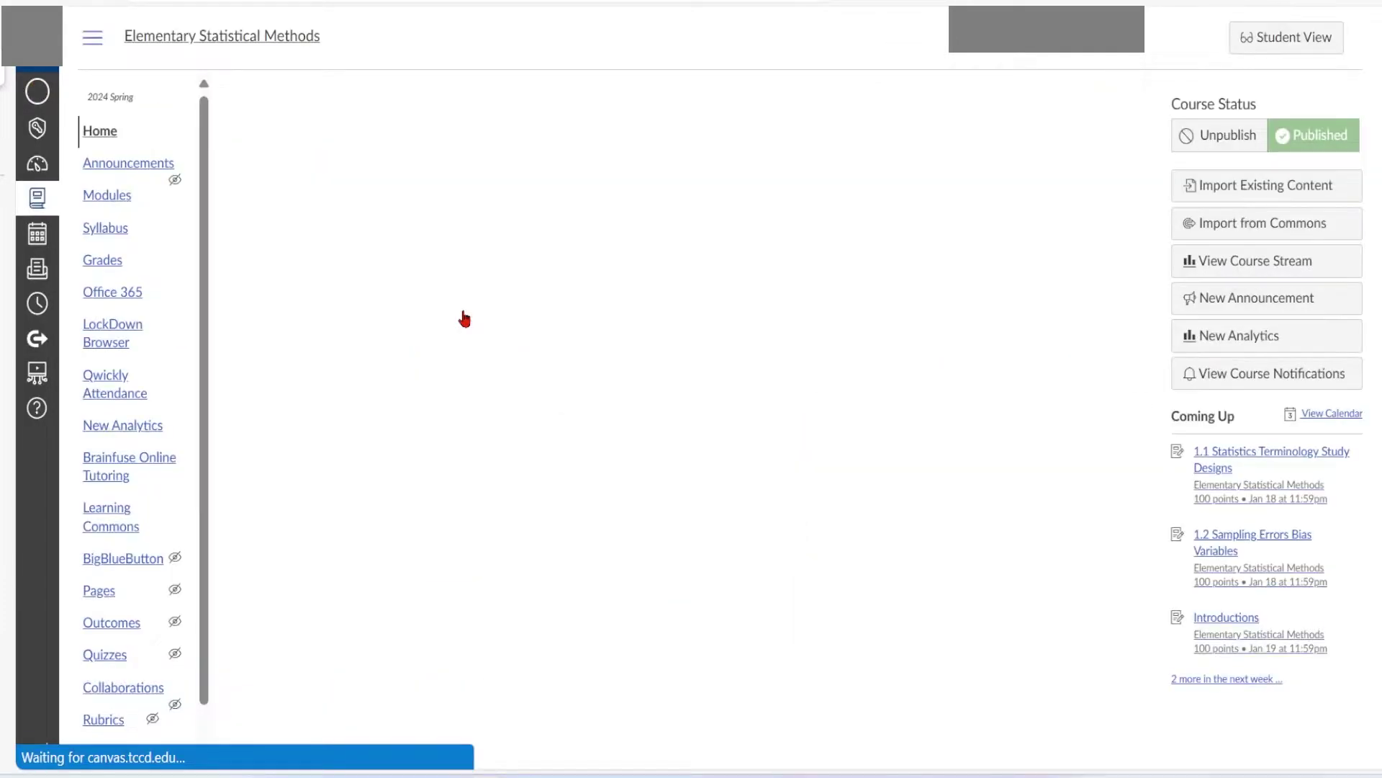
pyautogui.scroll(-8, 72, 516)
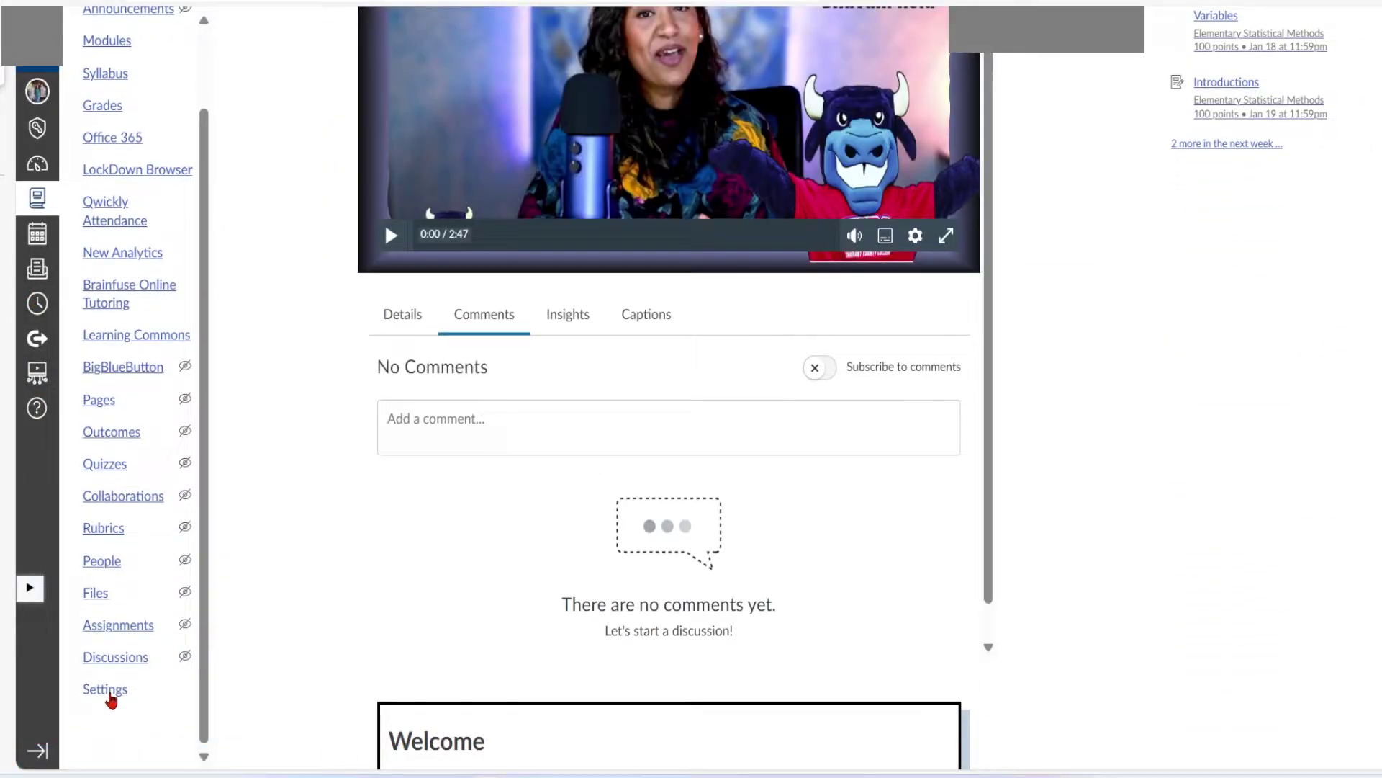
pyautogui.click(109, 693)
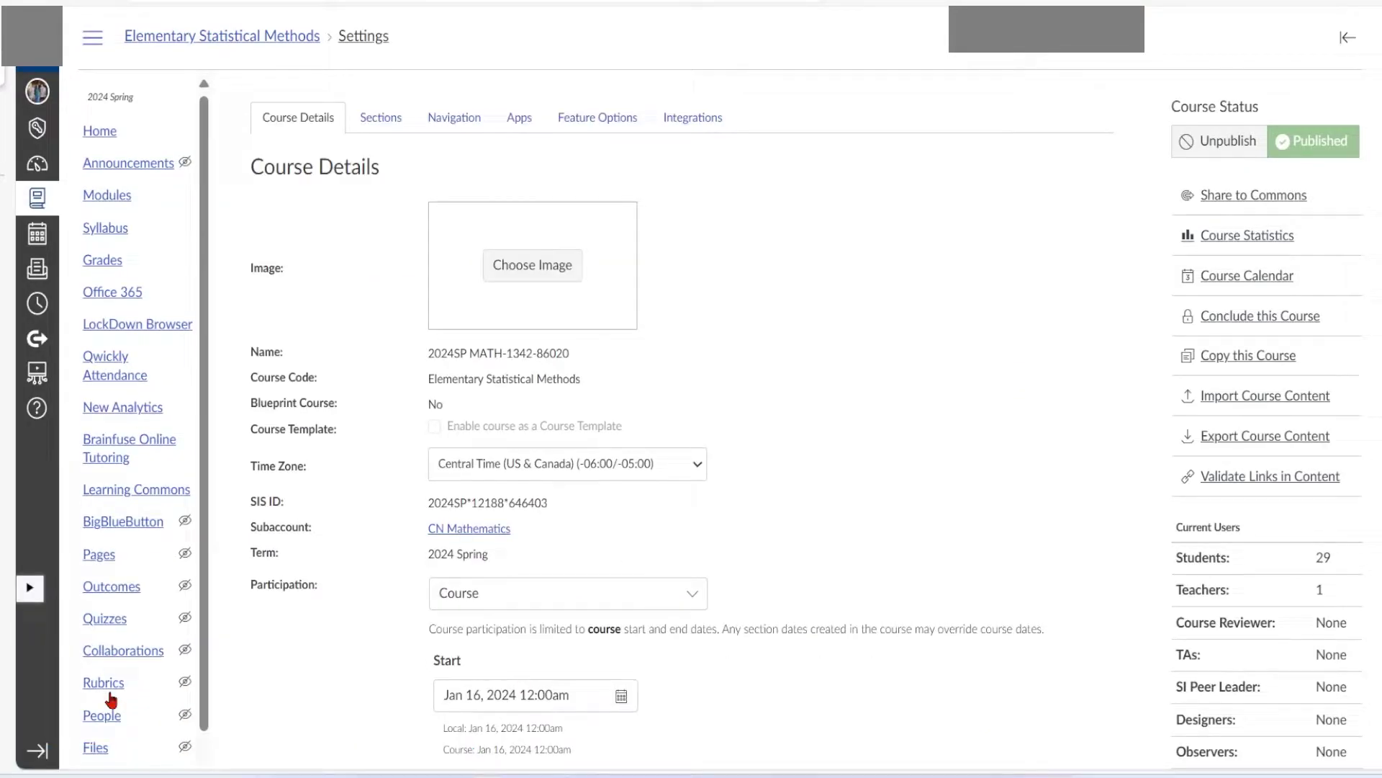
# Set the brain-and-math illustration as the course image and save the Course Details.
pyautogui.click(560, 283)
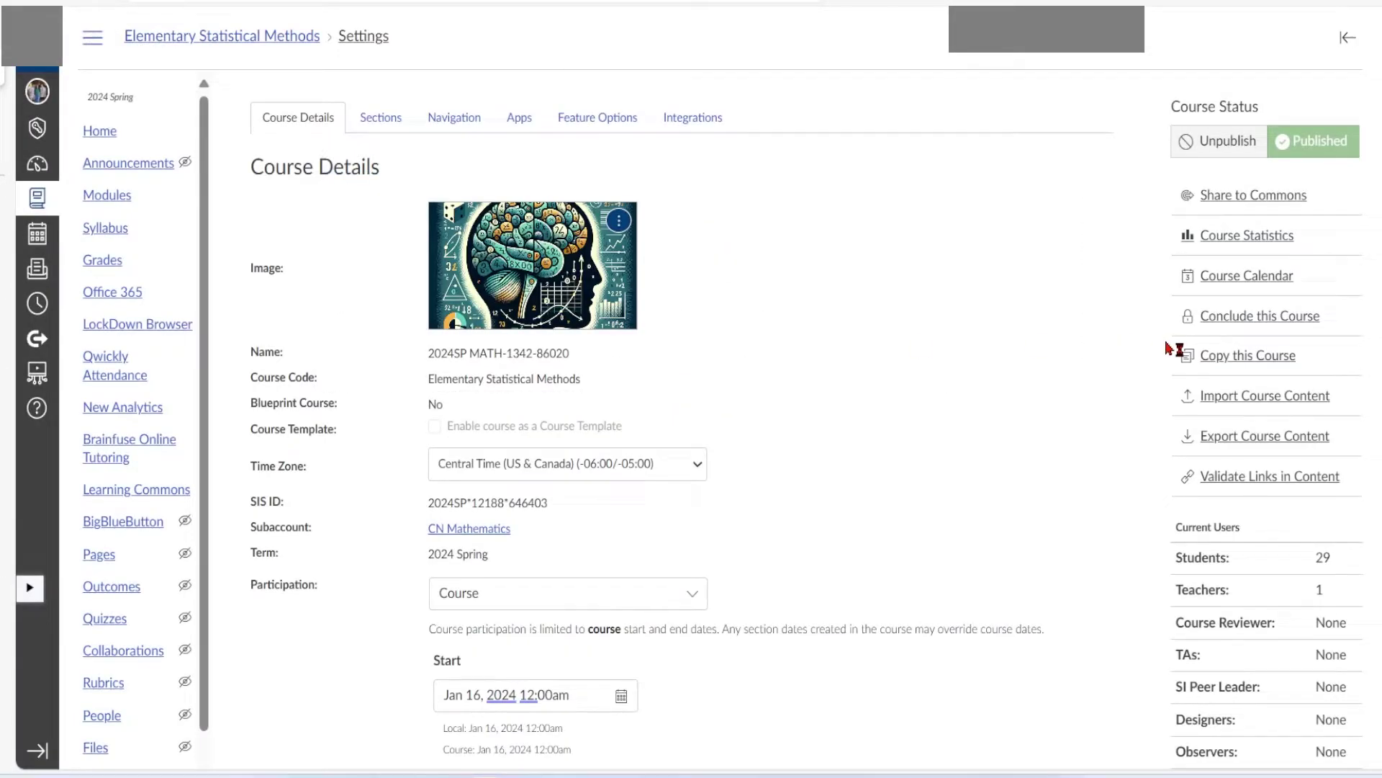
pyautogui.scroll(-15, 396, 583)
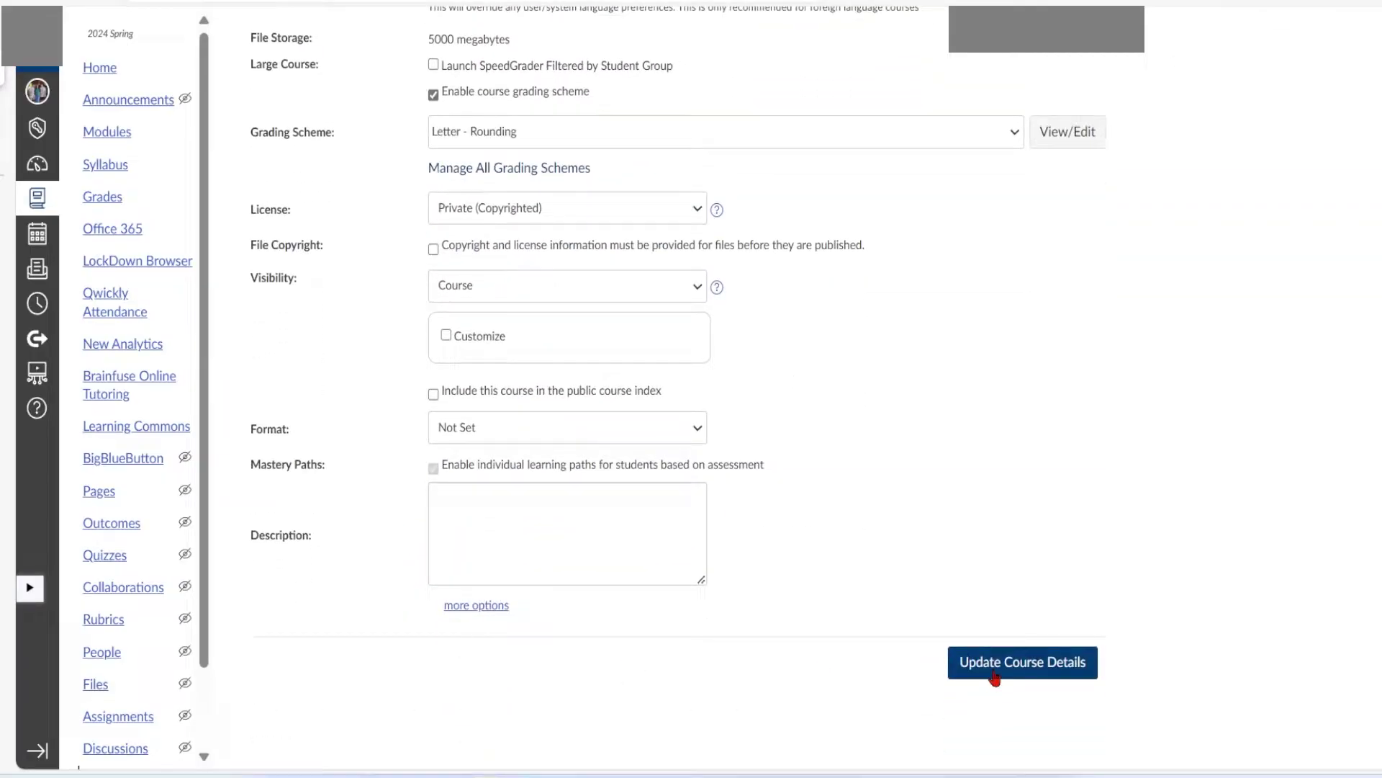
pyautogui.click(995, 675)
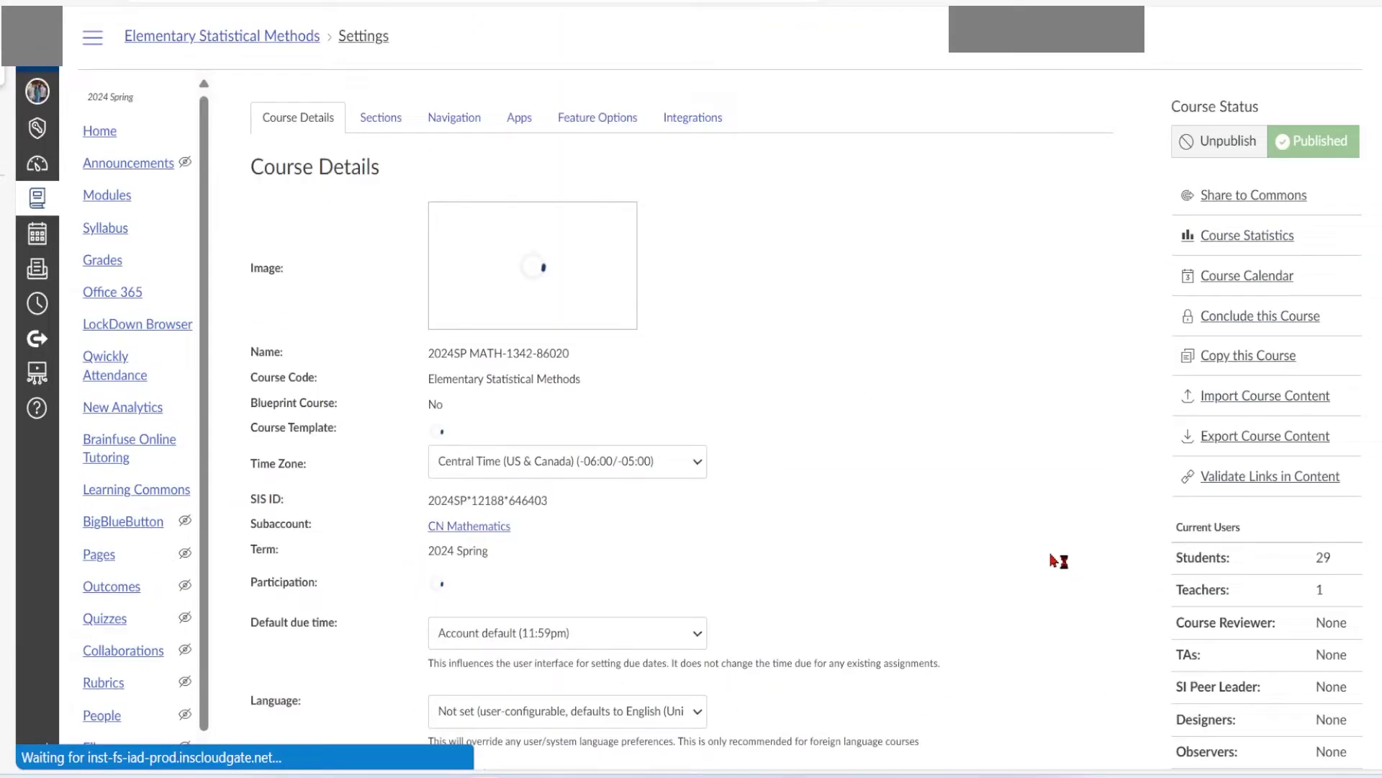
# Check the brain image on the Dashboard card, then reopen the Elementary Statistical Methods course.
pyautogui.click(41, 178)
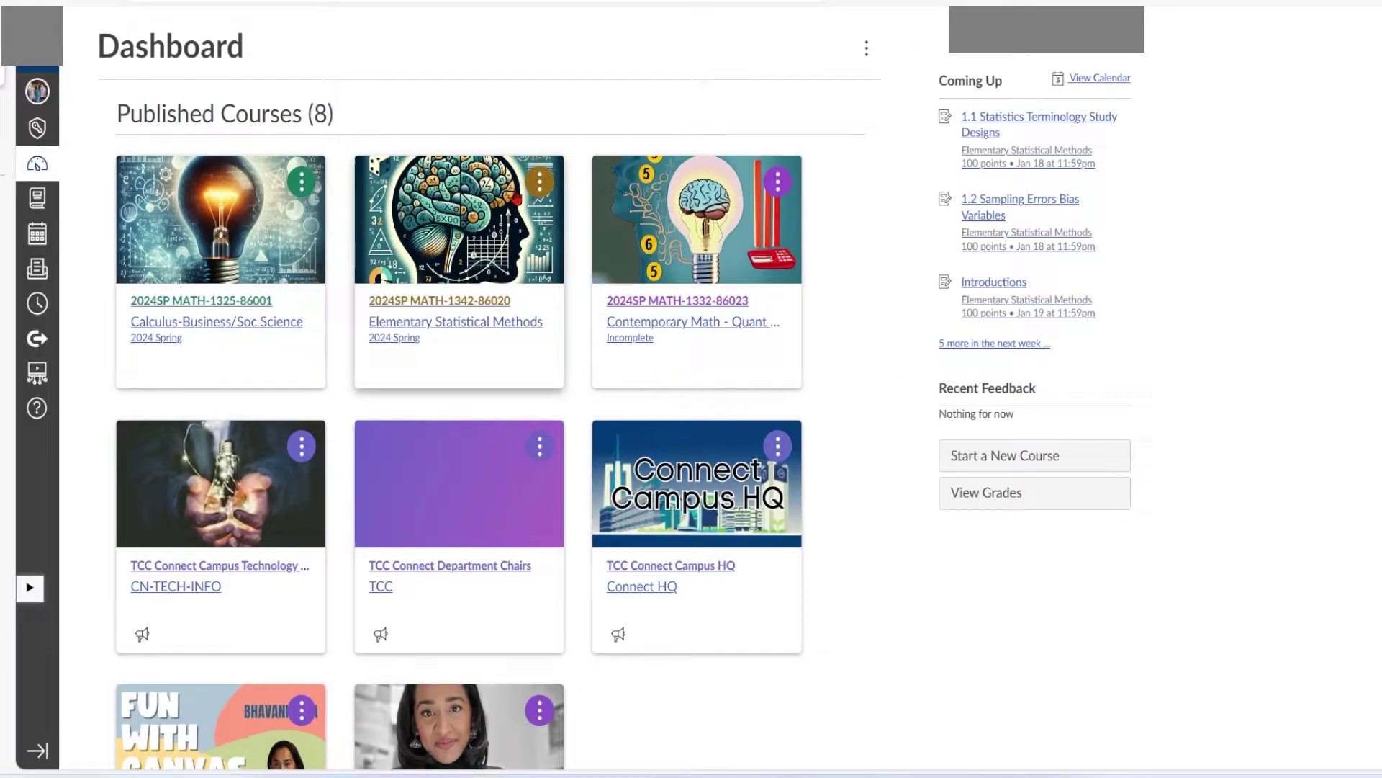
pyautogui.click(458, 324)
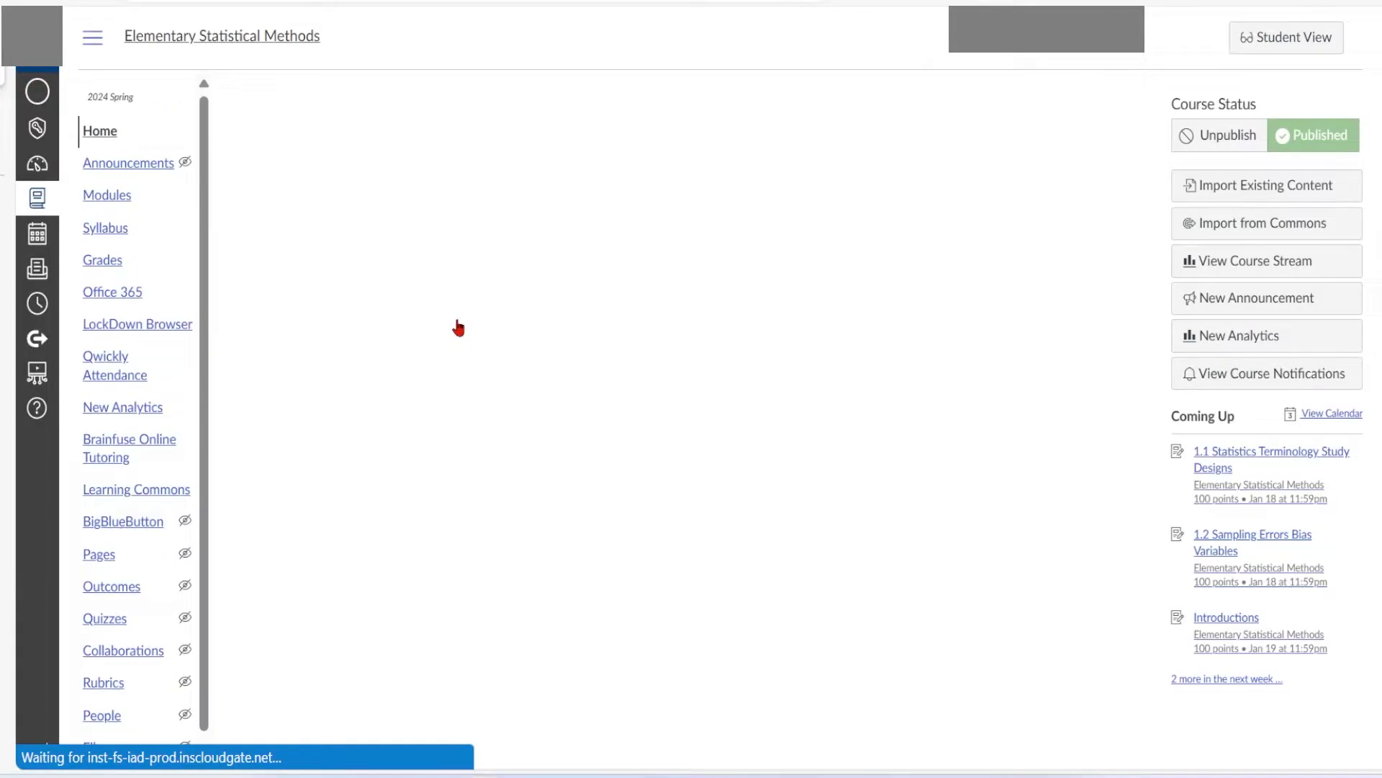
pyautogui.scroll(-1, 145, 431)
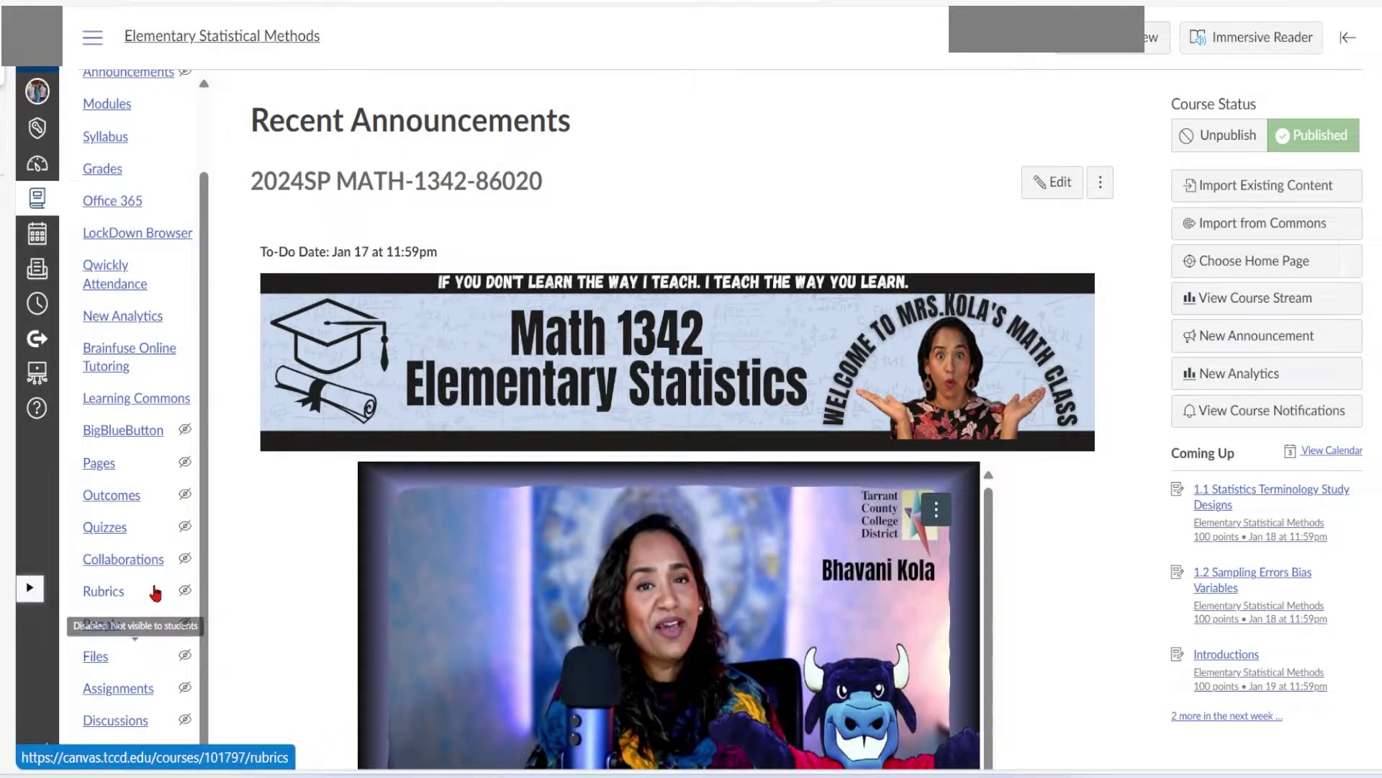
# Visit the course Settings, then return to the Elementary Statistical Methods home page.
pyautogui.scroll(-5, 161, 590)
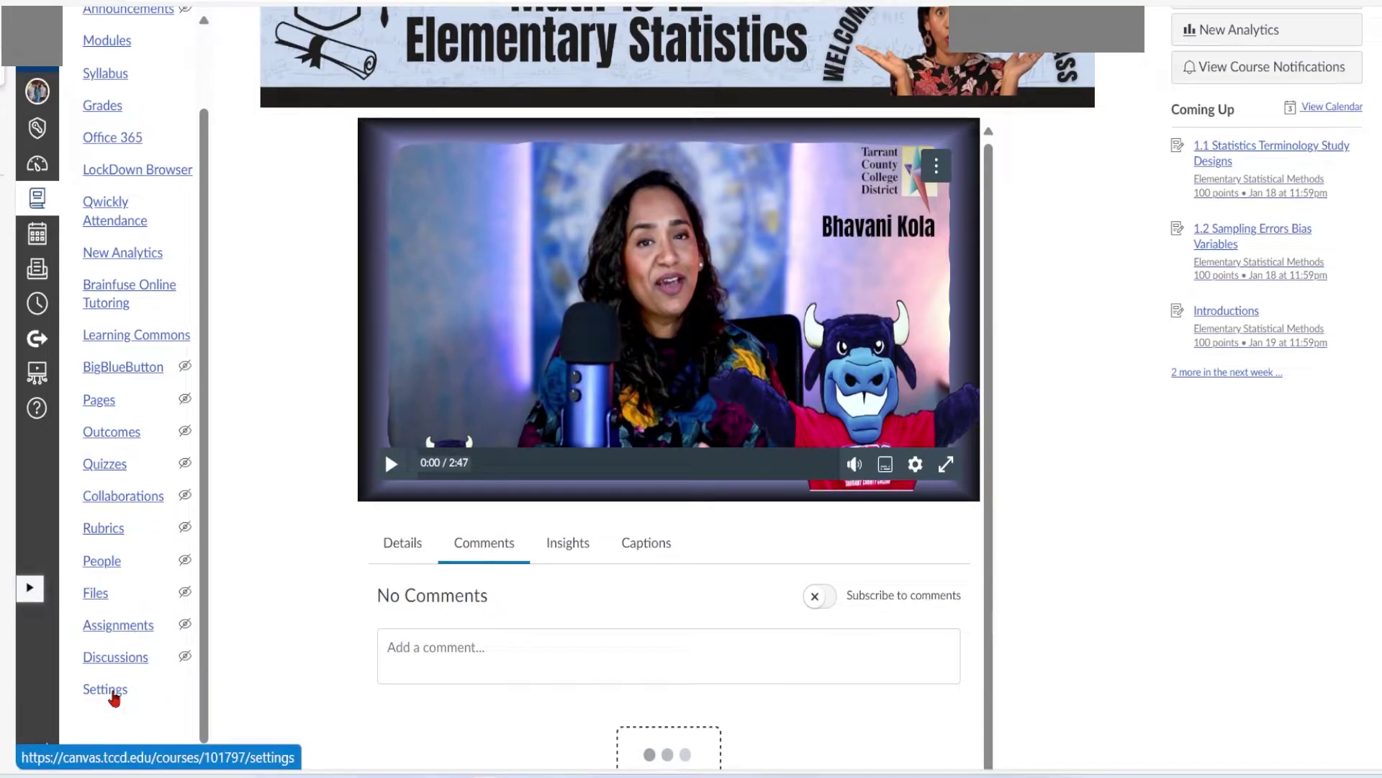
pyautogui.click(112, 692)
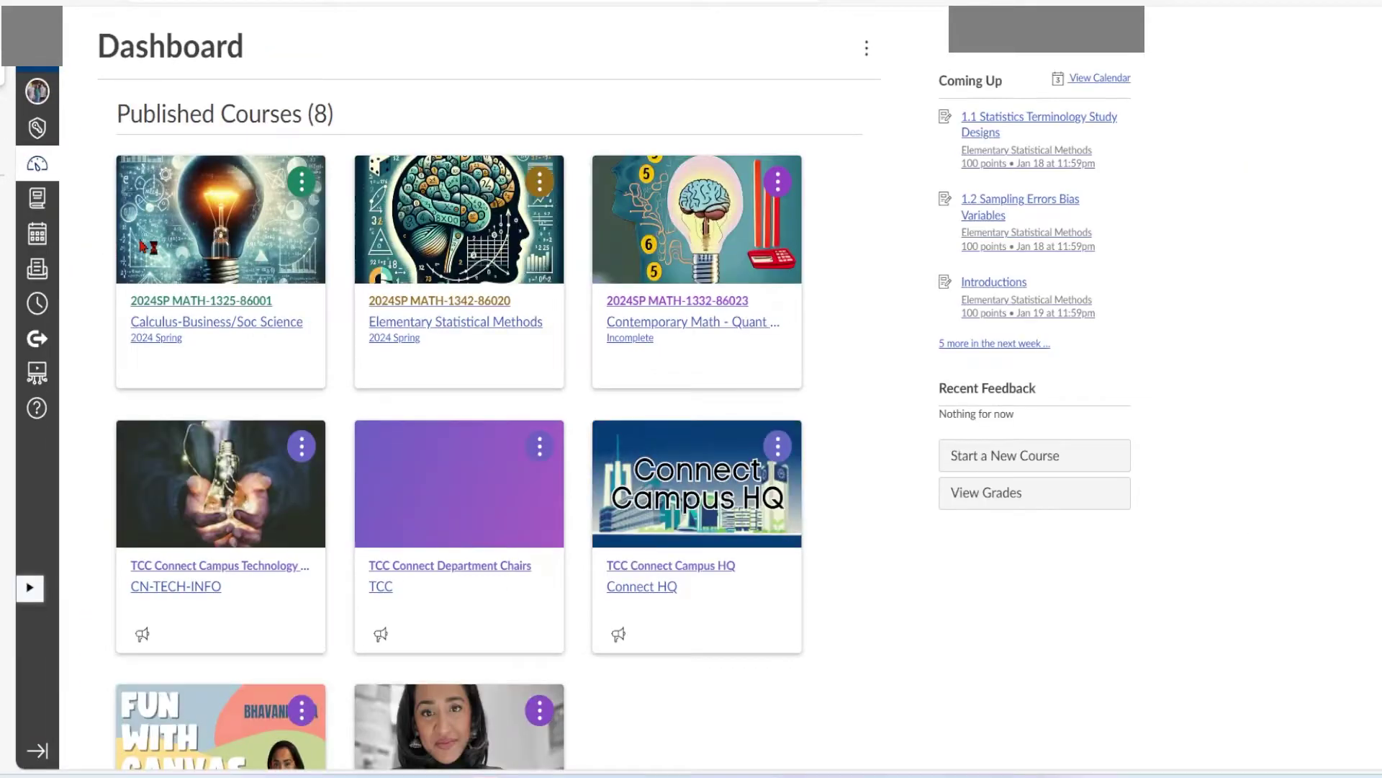
pyautogui.click(428, 330)
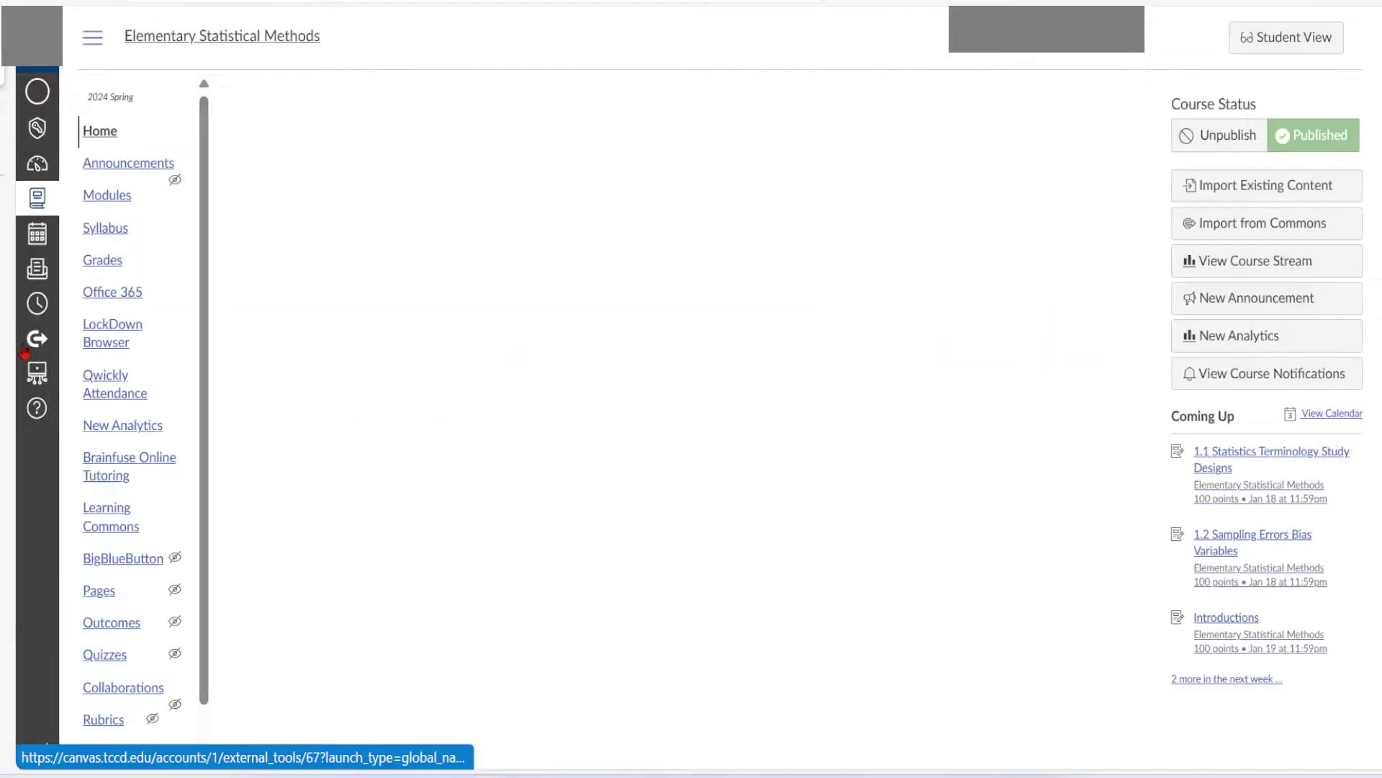
pyautogui.scroll(-1, 137, 648)
# In course Settings, remove the brain course image and begin choosing a replacement.
pyautogui.click(118, 760)
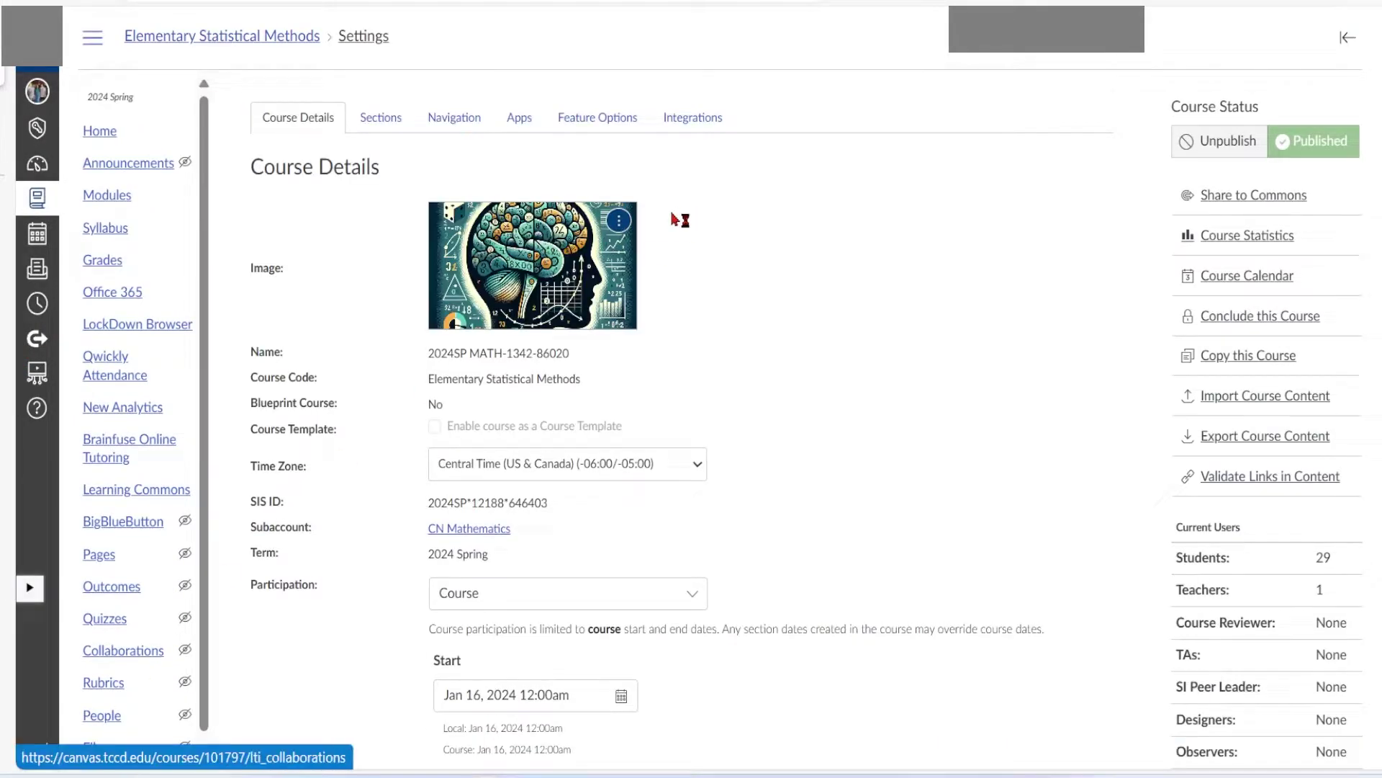
pyautogui.click(618, 221)
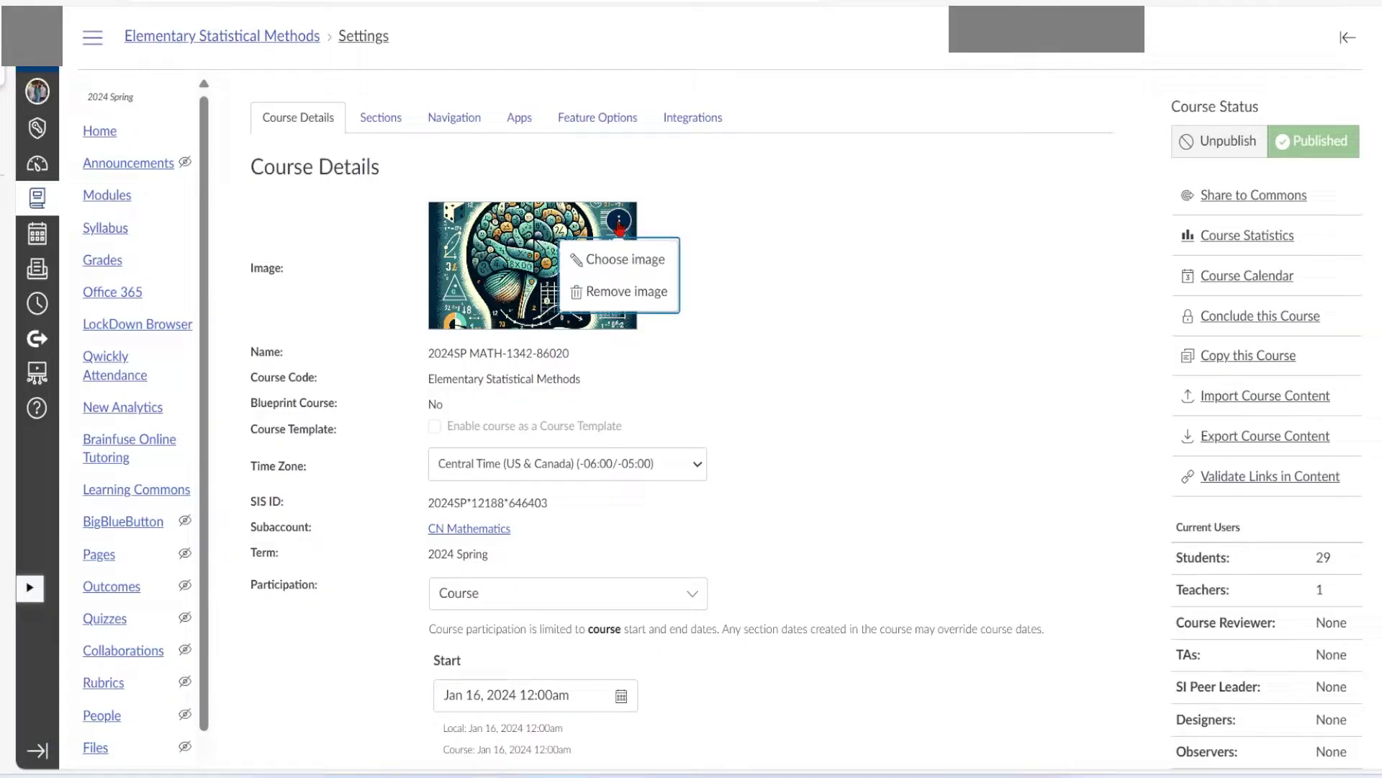
pyautogui.click(630, 292)
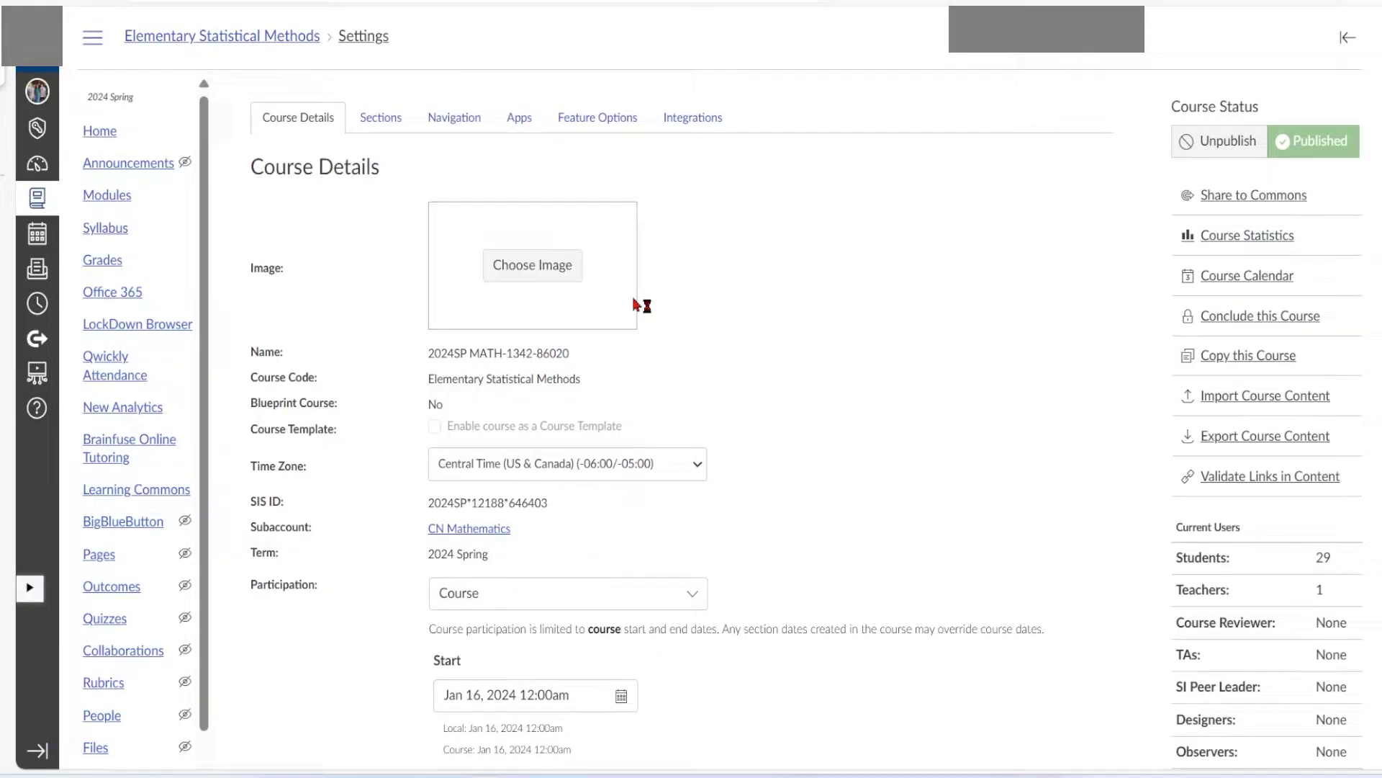
pyautogui.click(563, 279)
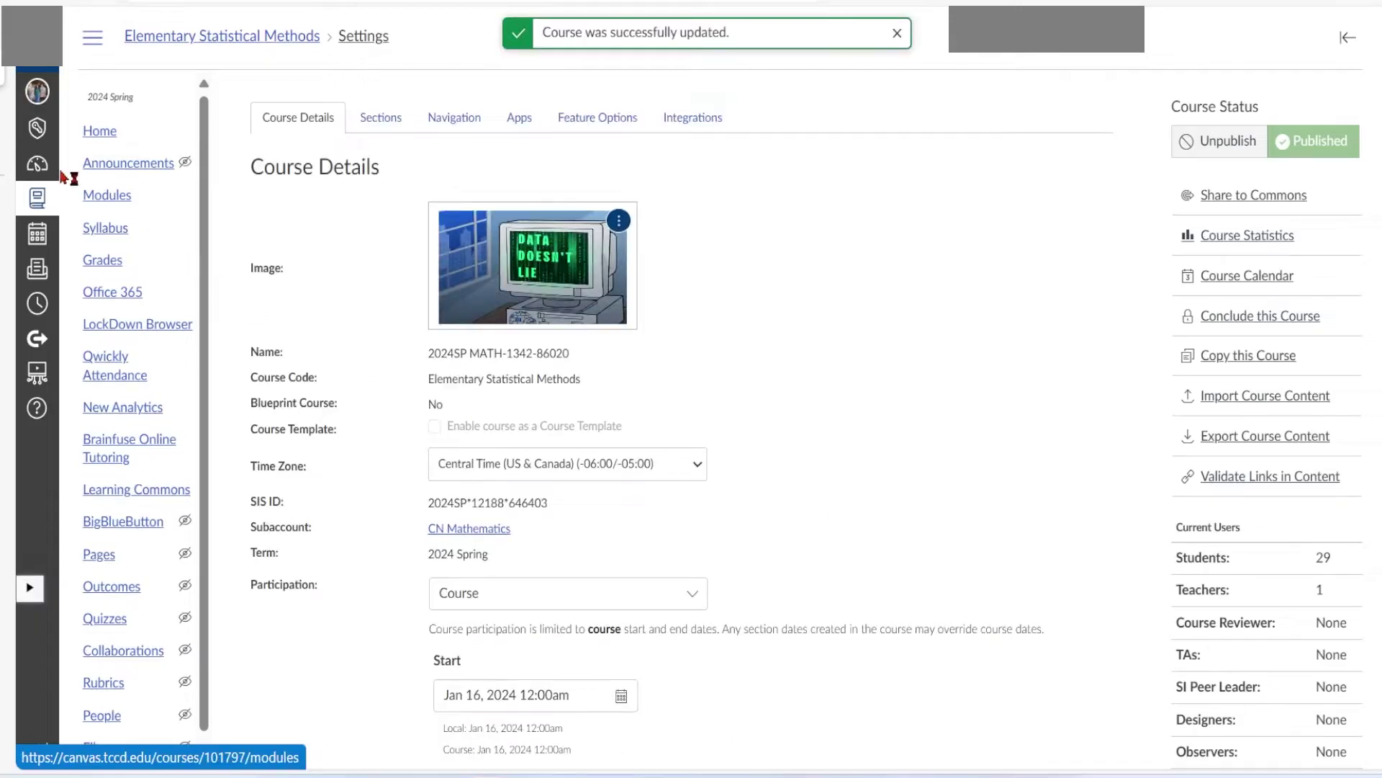
# Return to the Canvas Dashboard.
pyautogui.click(39, 172)
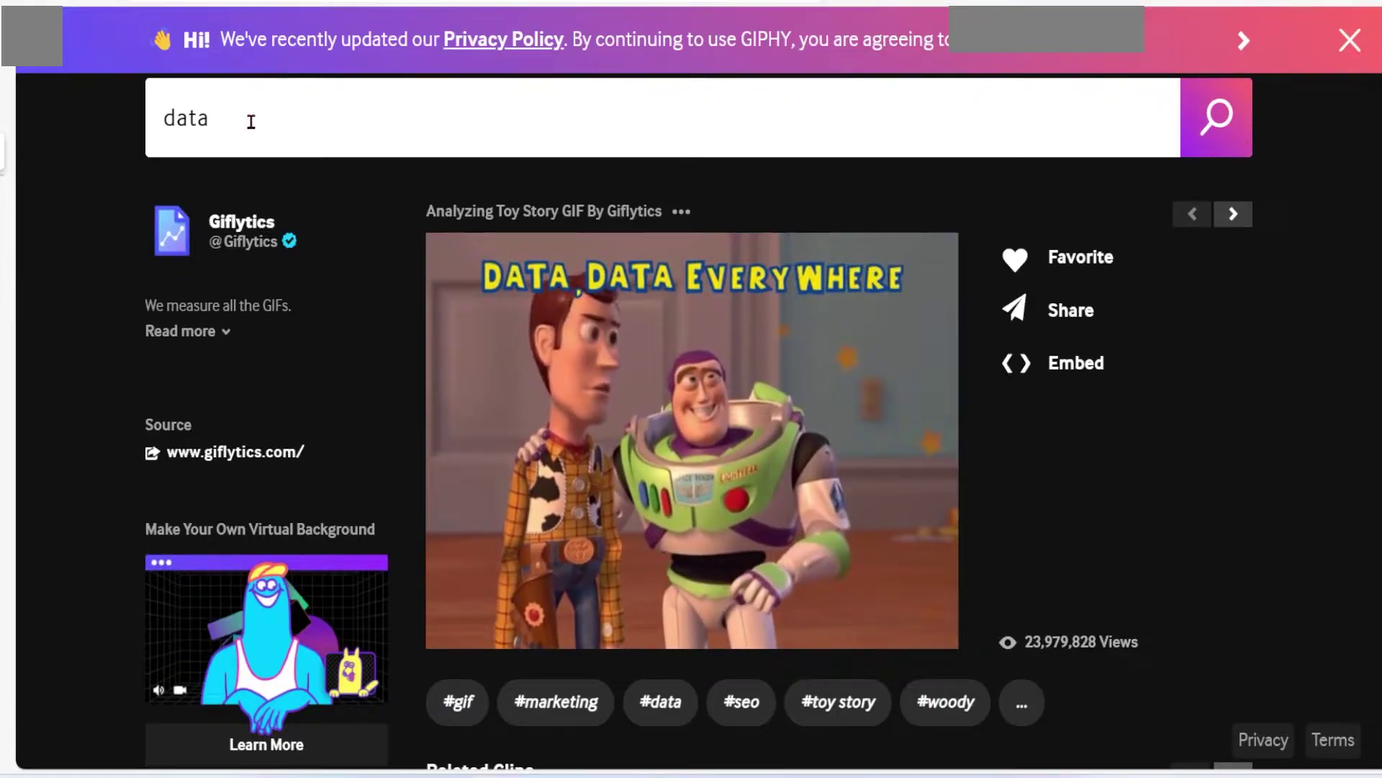
# Search GIPHY for 'Statistics' and open the Data Doesn't Lie GIF's page.
pyautogui.moveTo(250, 121); pyautogui.dragTo(148, 122)
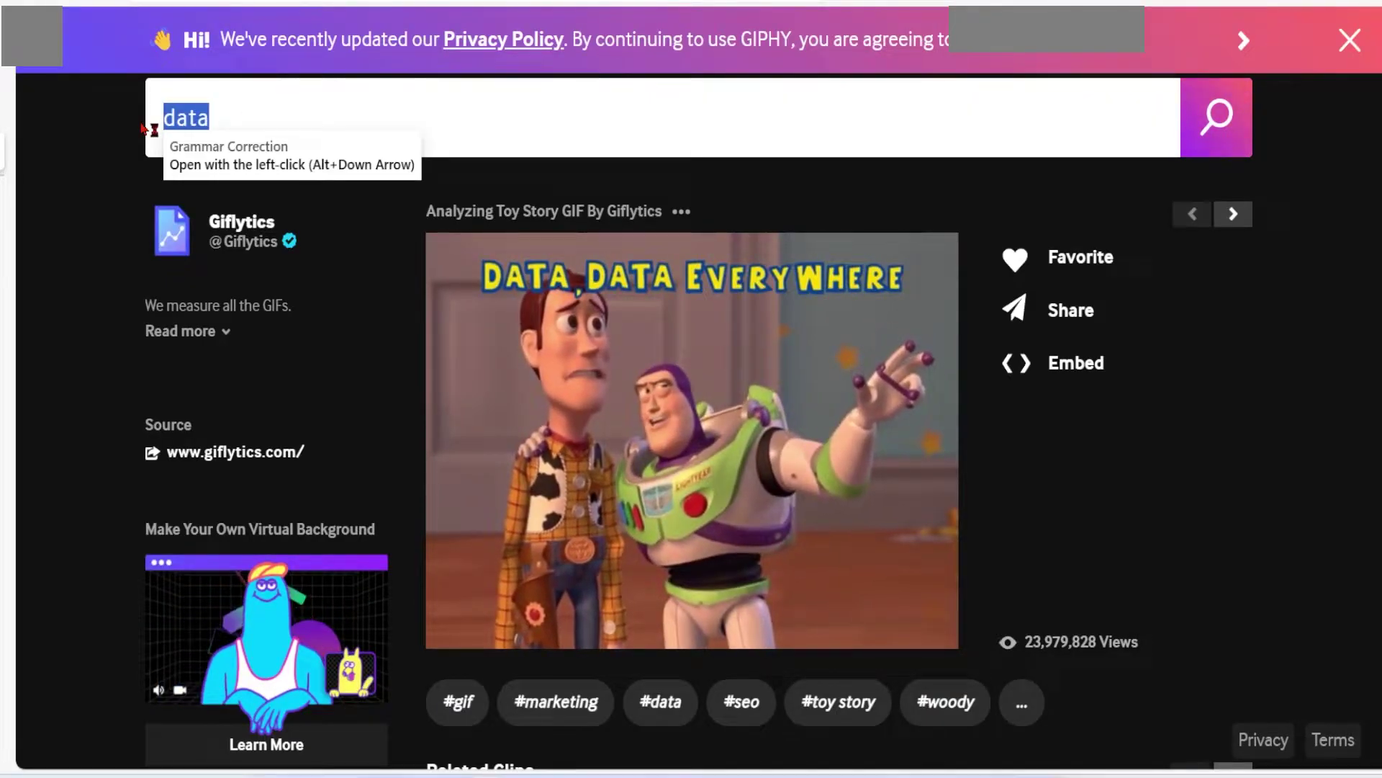
pyautogui.write('Statist')
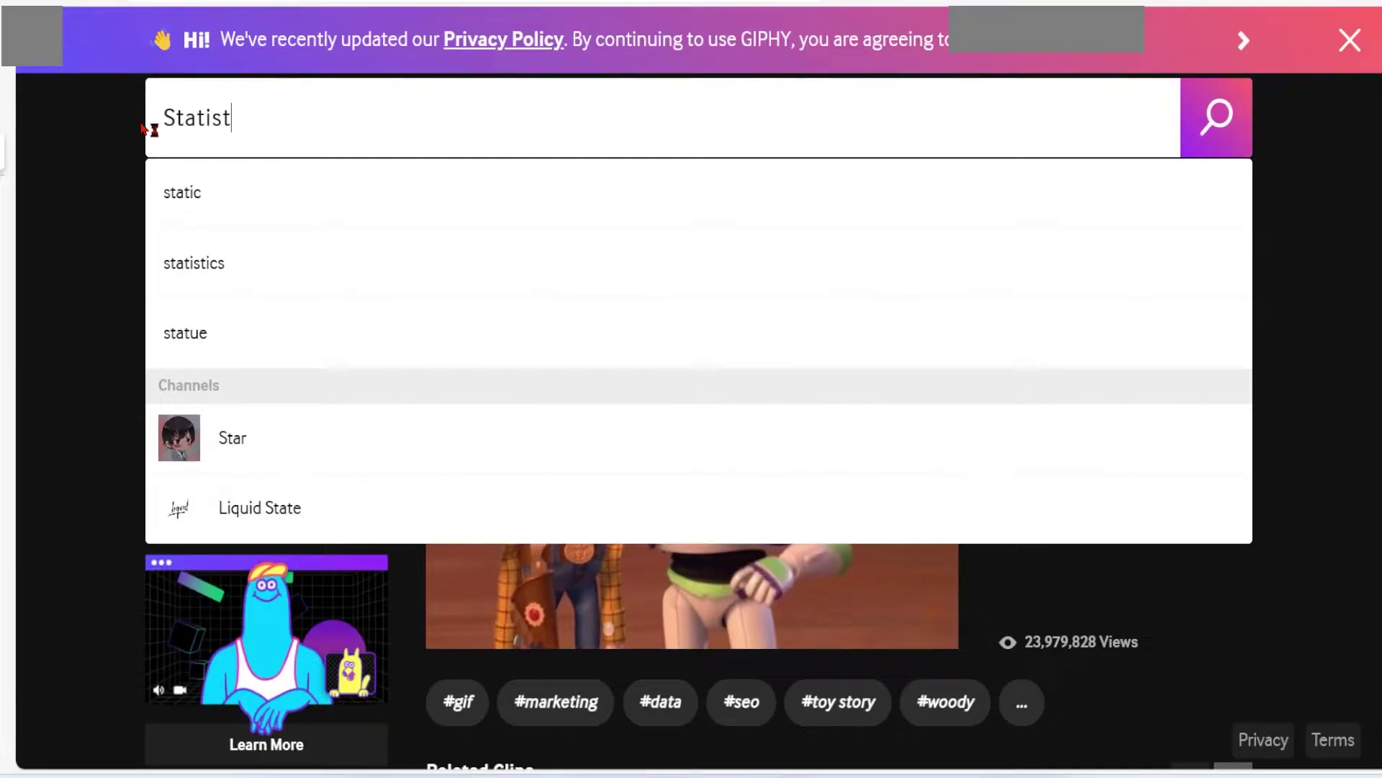
pyautogui.write('ics')
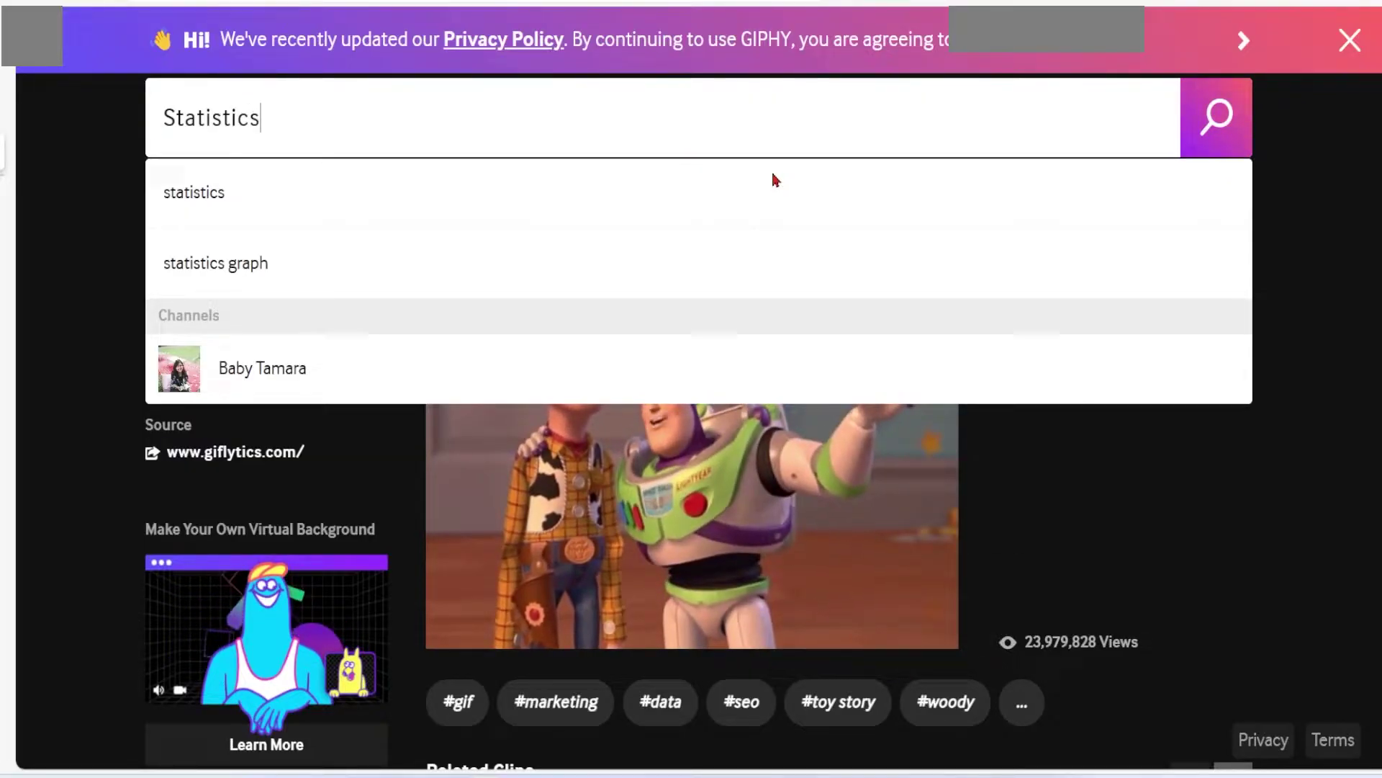
pyautogui.press('Return')
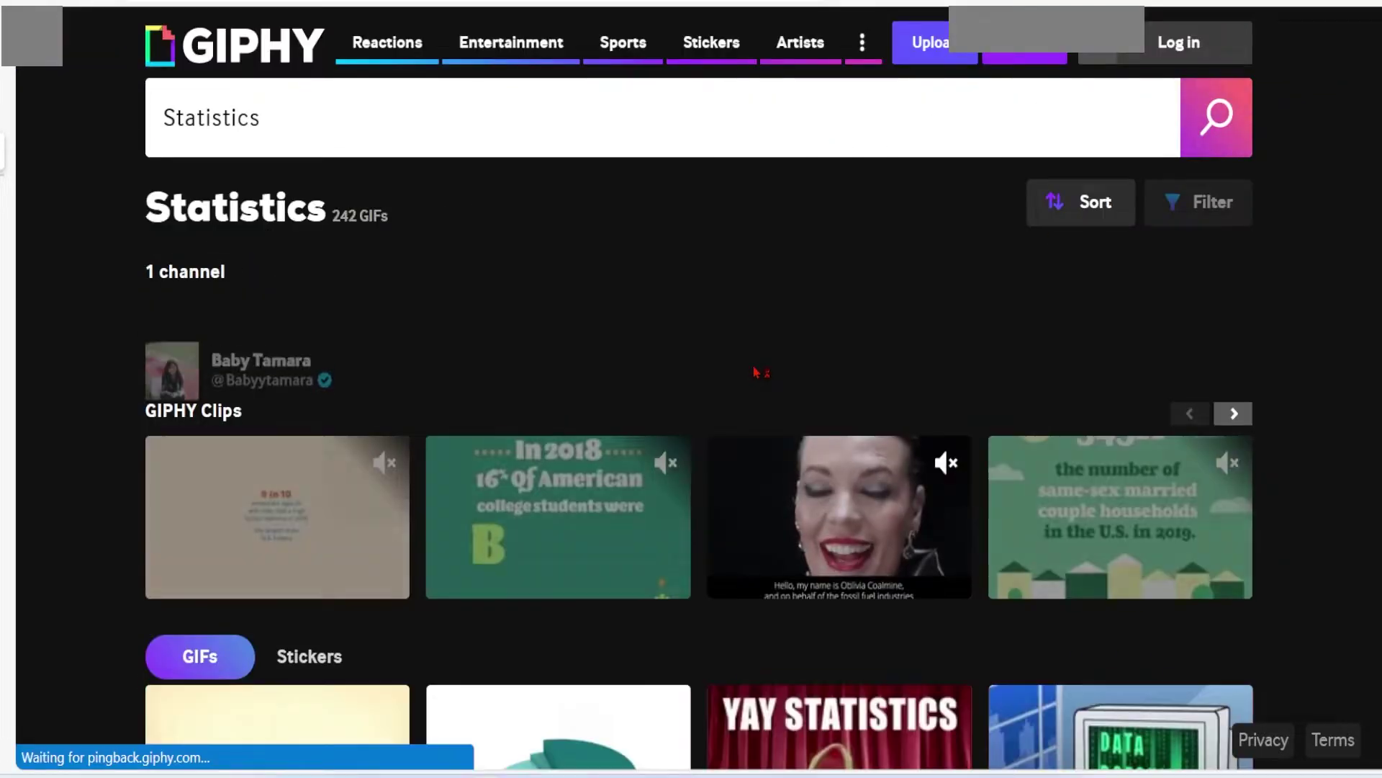
pyautogui.scroll(-8, 754, 372)
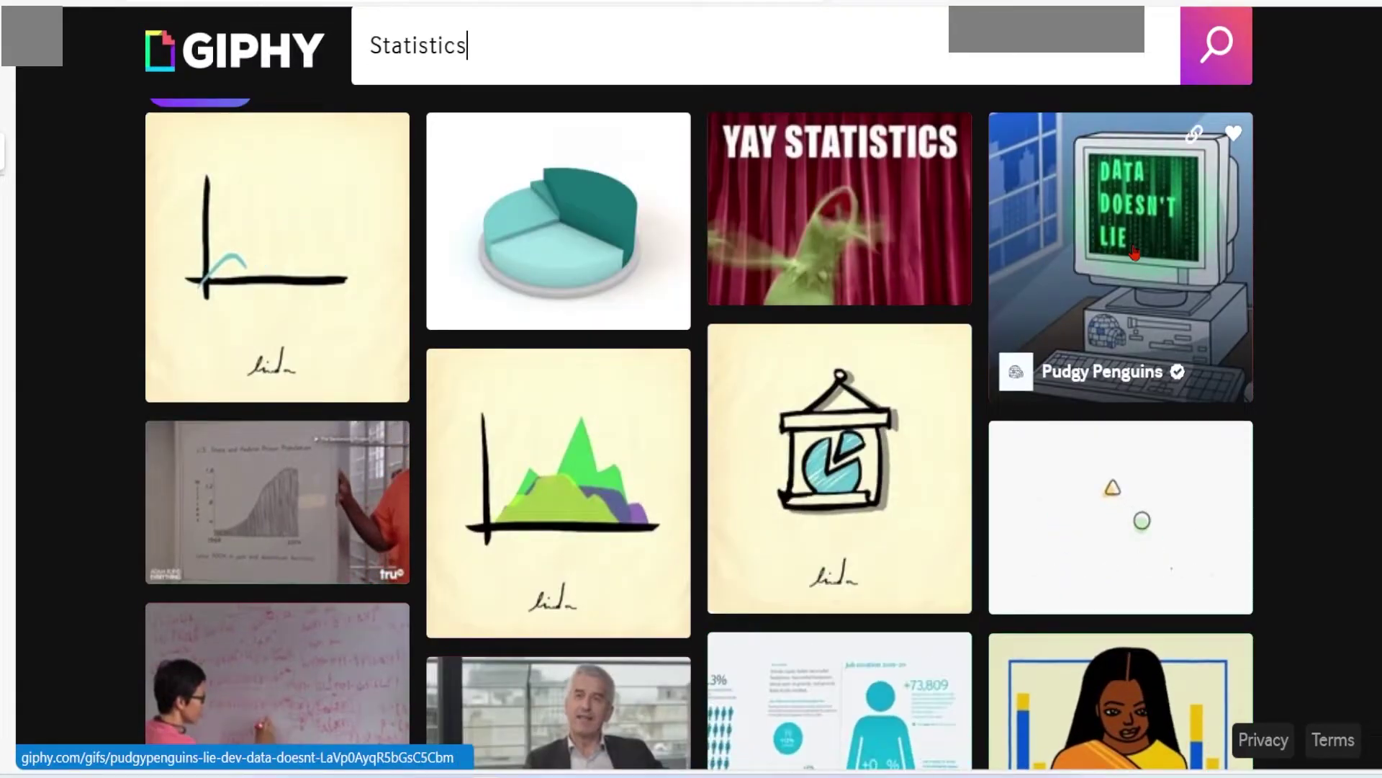
pyautogui.rightClick(1135, 252)
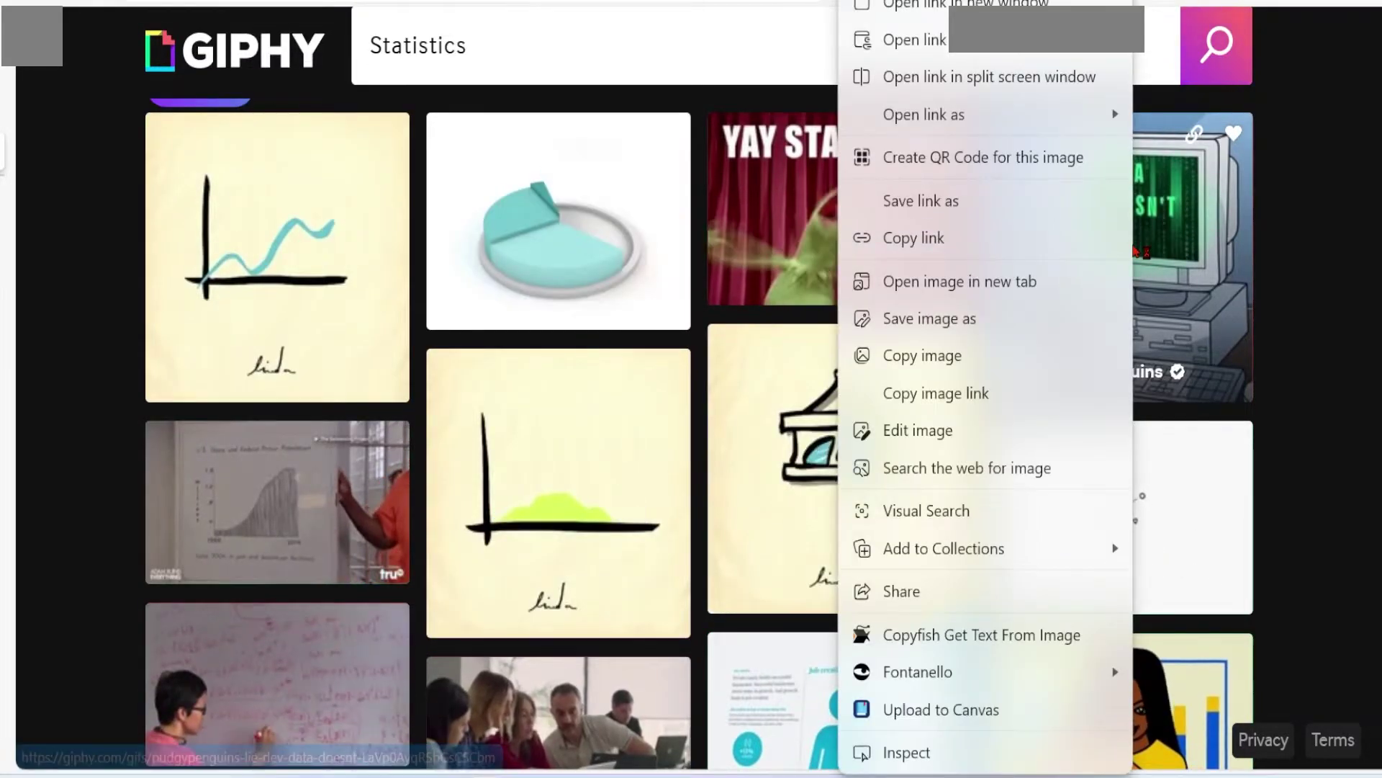
pyautogui.click(1166, 270)
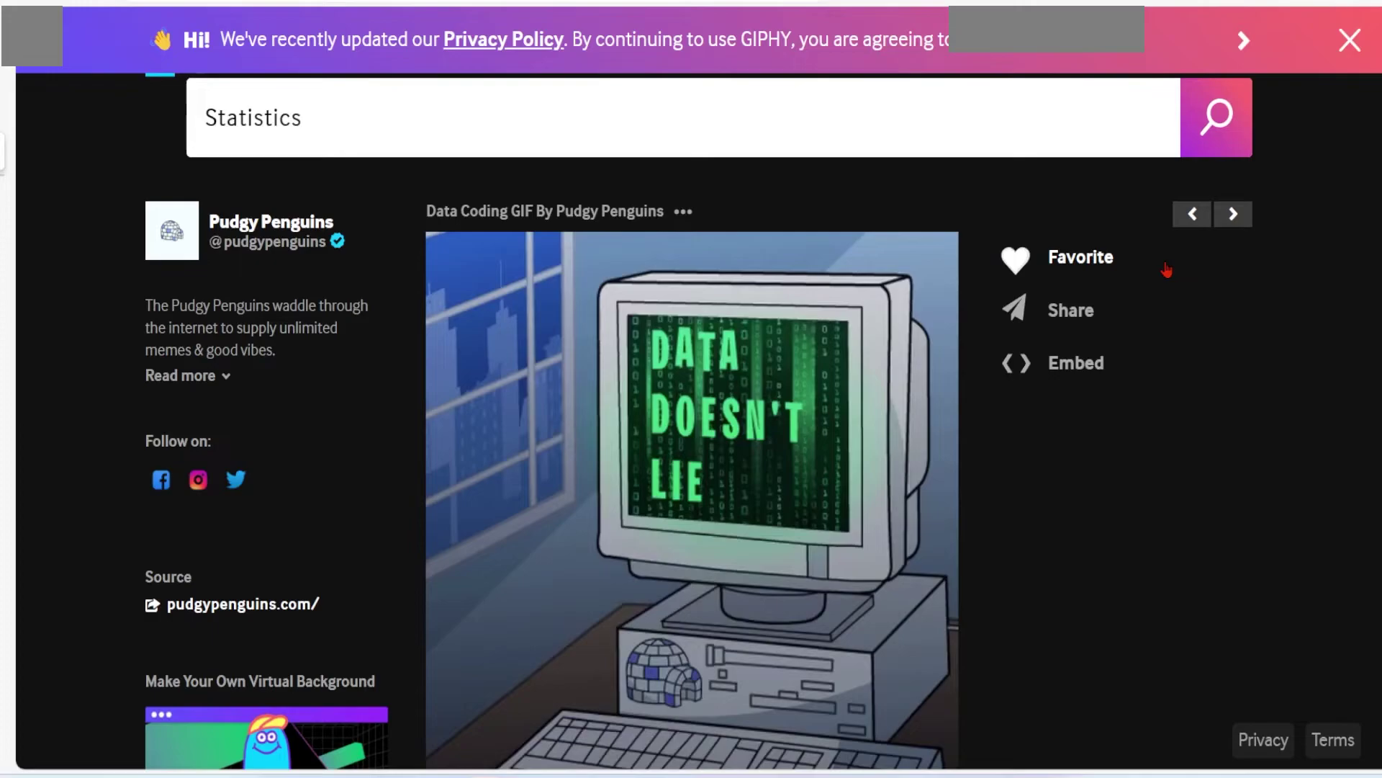
pyautogui.rightClick(617, 394)
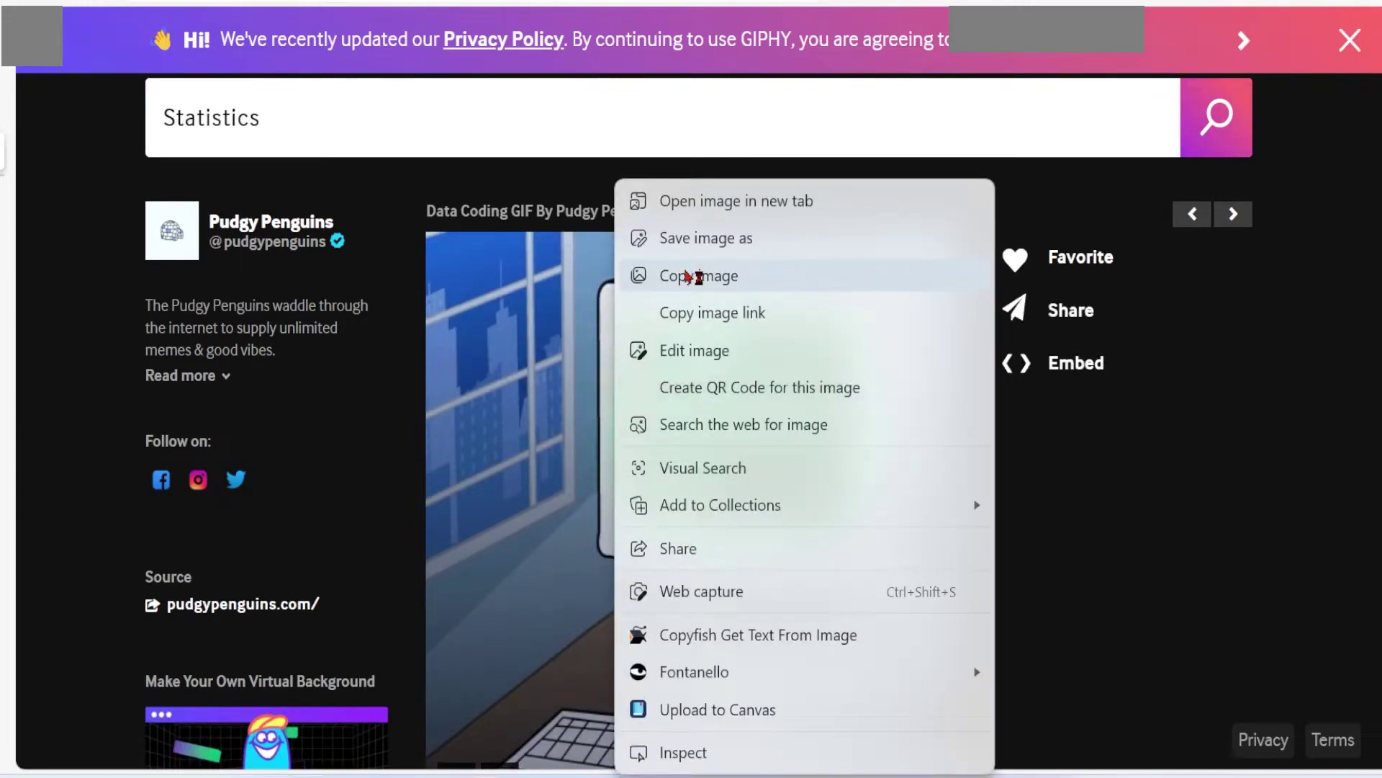
# Search GIPHY for 'data', open the Toy Story 'Data Data Everywhere' GIF to save it.
pyautogui.click(333, 124)
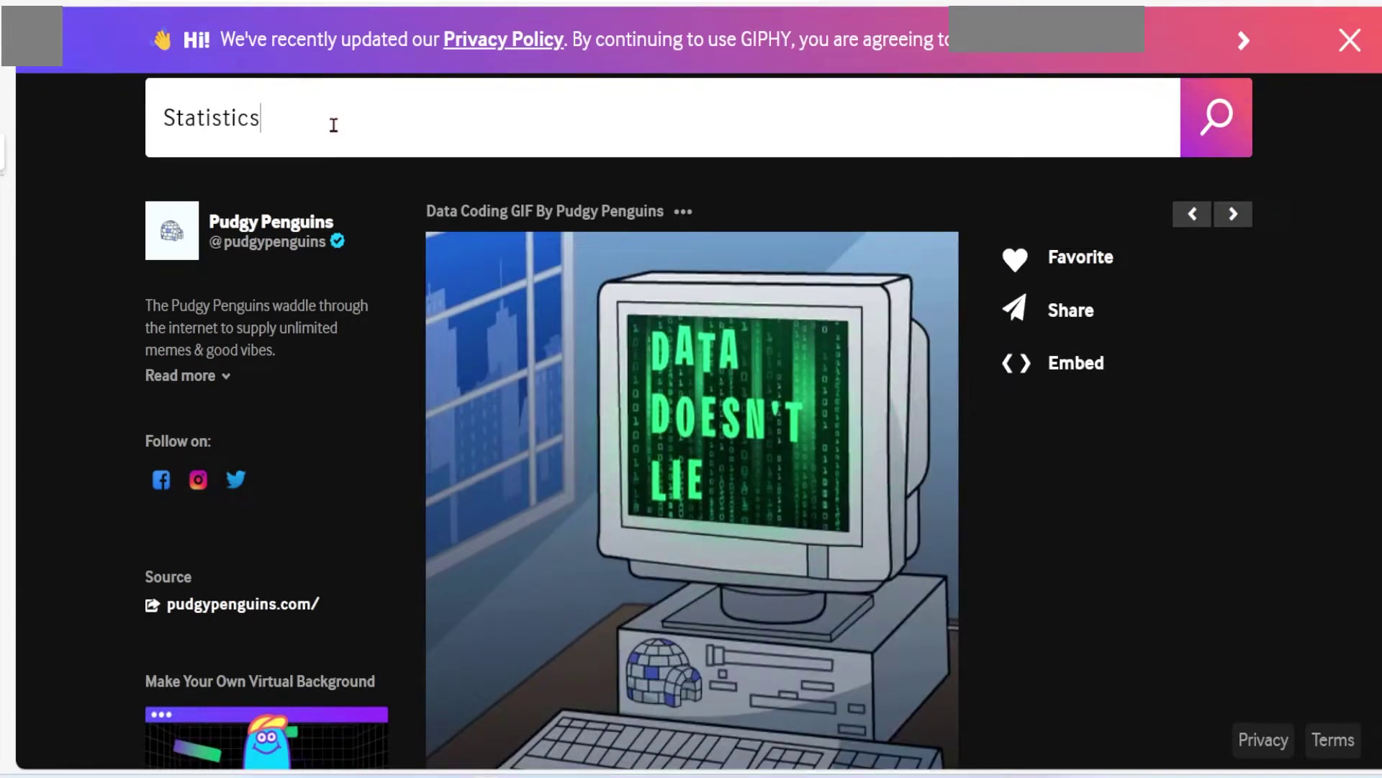
pyautogui.moveTo(334, 125); pyautogui.dragTo(124, 132)
pyautogui.write('data')
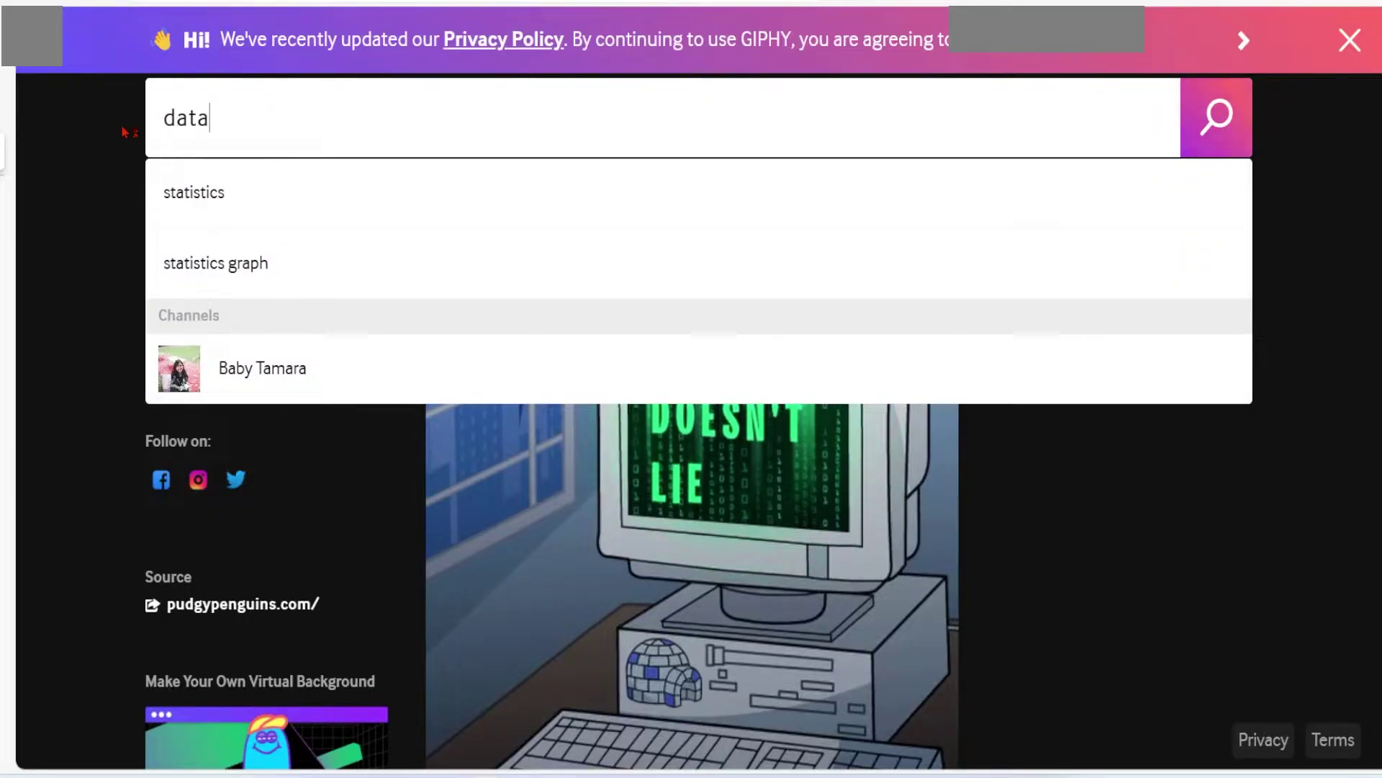
pyautogui.press('Return')
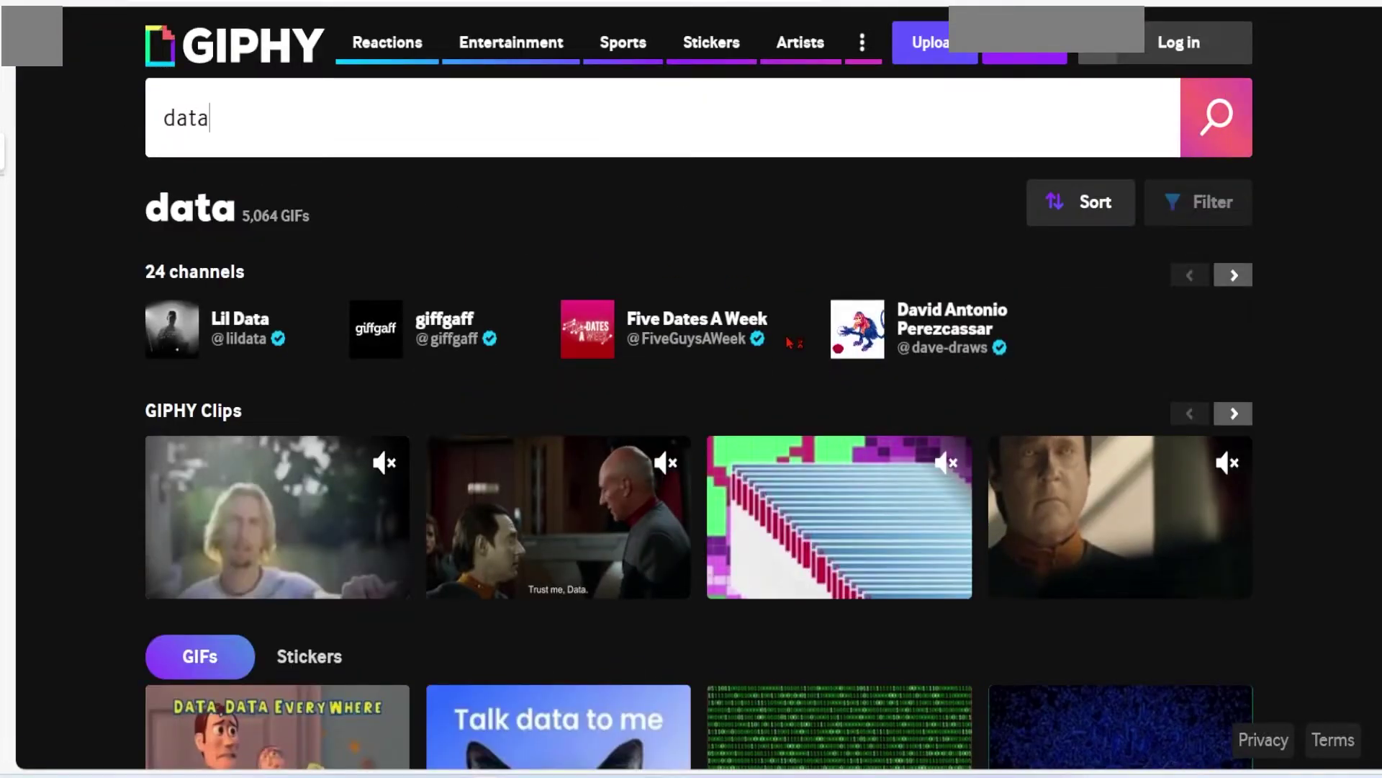
pyautogui.scroll(-6, 789, 343)
pyautogui.click(289, 331)
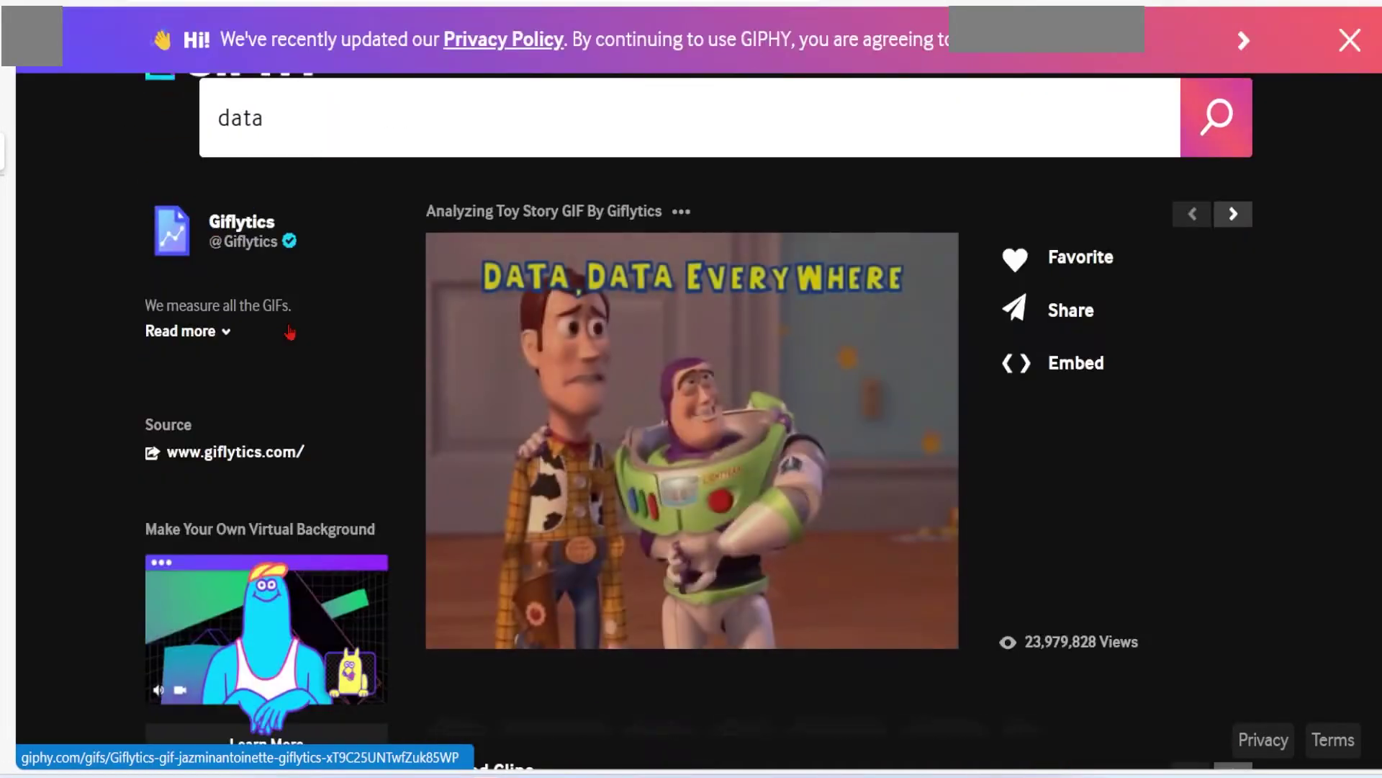
pyautogui.rightClick(628, 288)
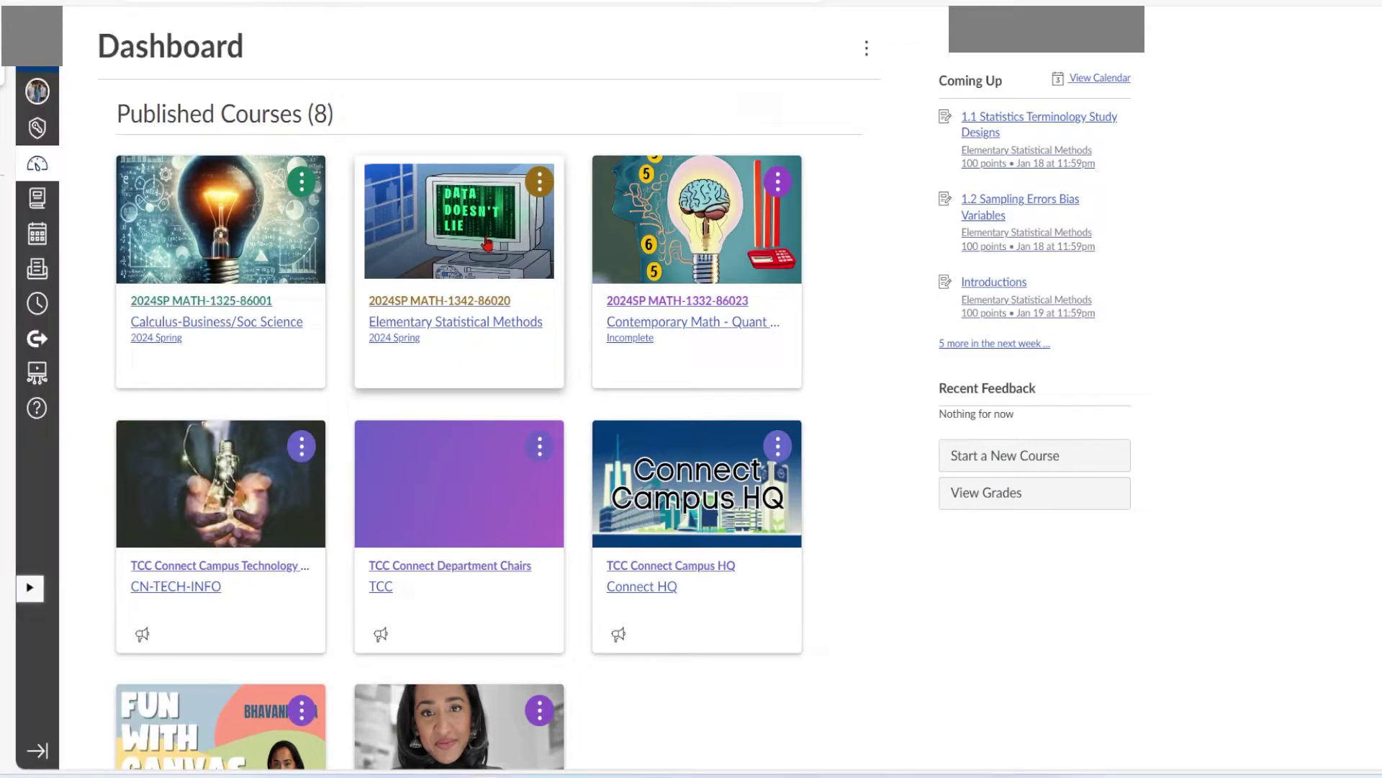
# Set the course image to the saved 'Data, Data Everywhere' GIF and save the Course Details.
pyautogui.click(488, 245)
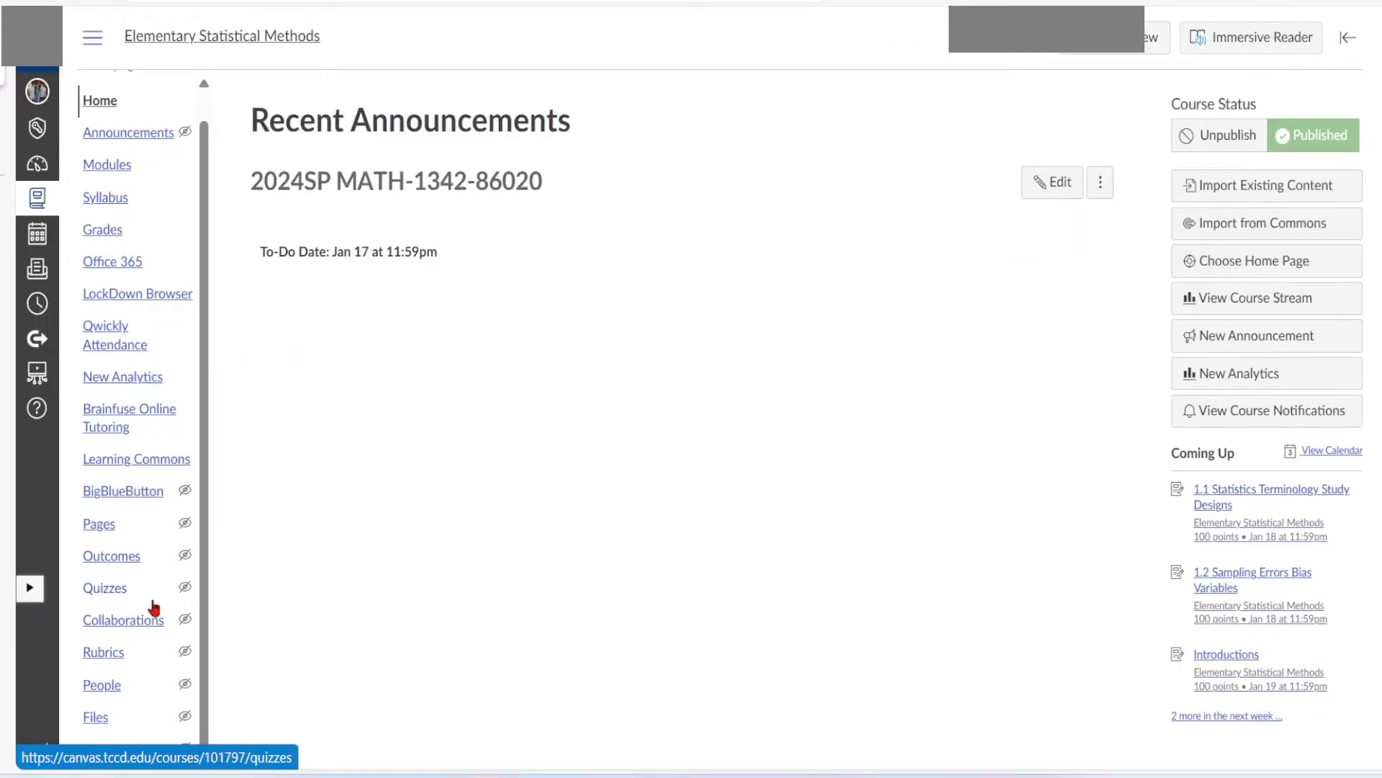
pyautogui.scroll(-1, 136, 648)
pyautogui.click(118, 752)
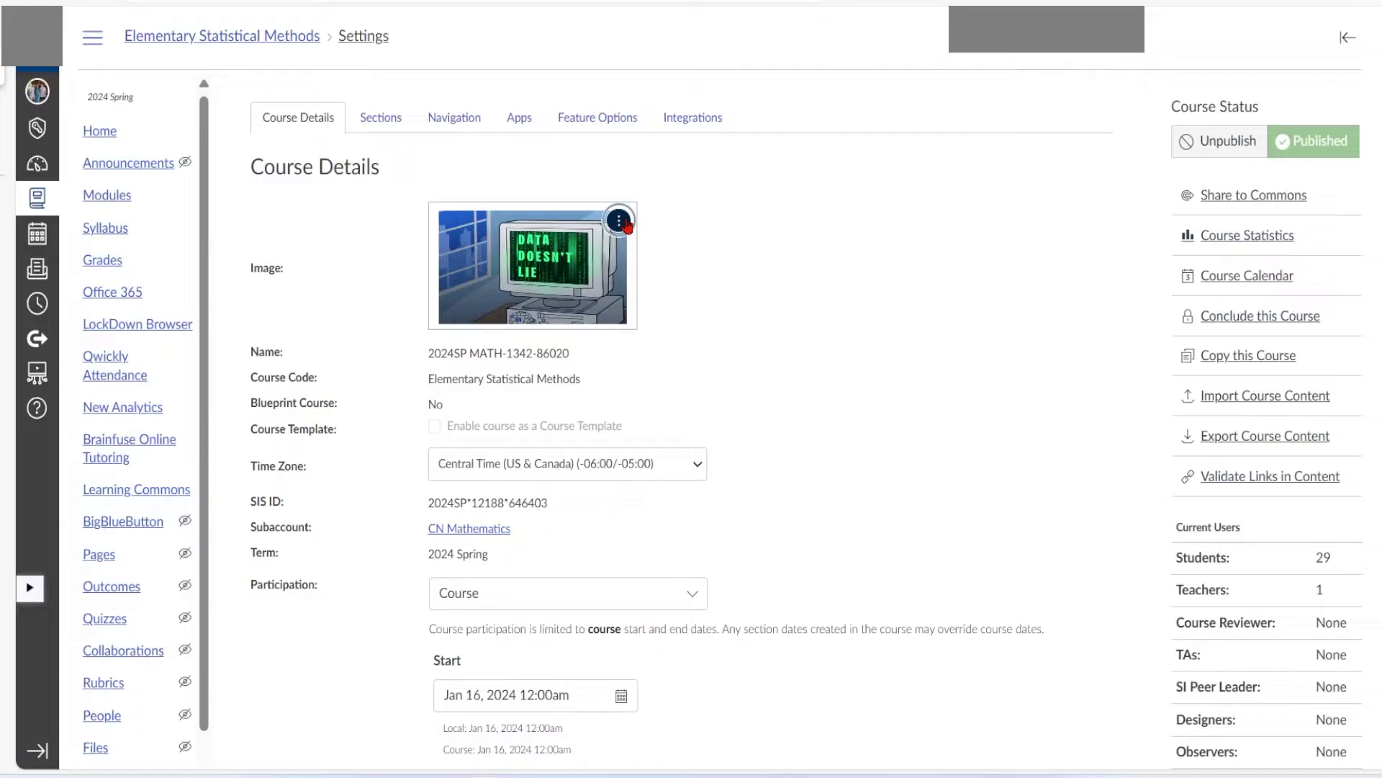
pyautogui.click(619, 220)
pyautogui.click(619, 259)
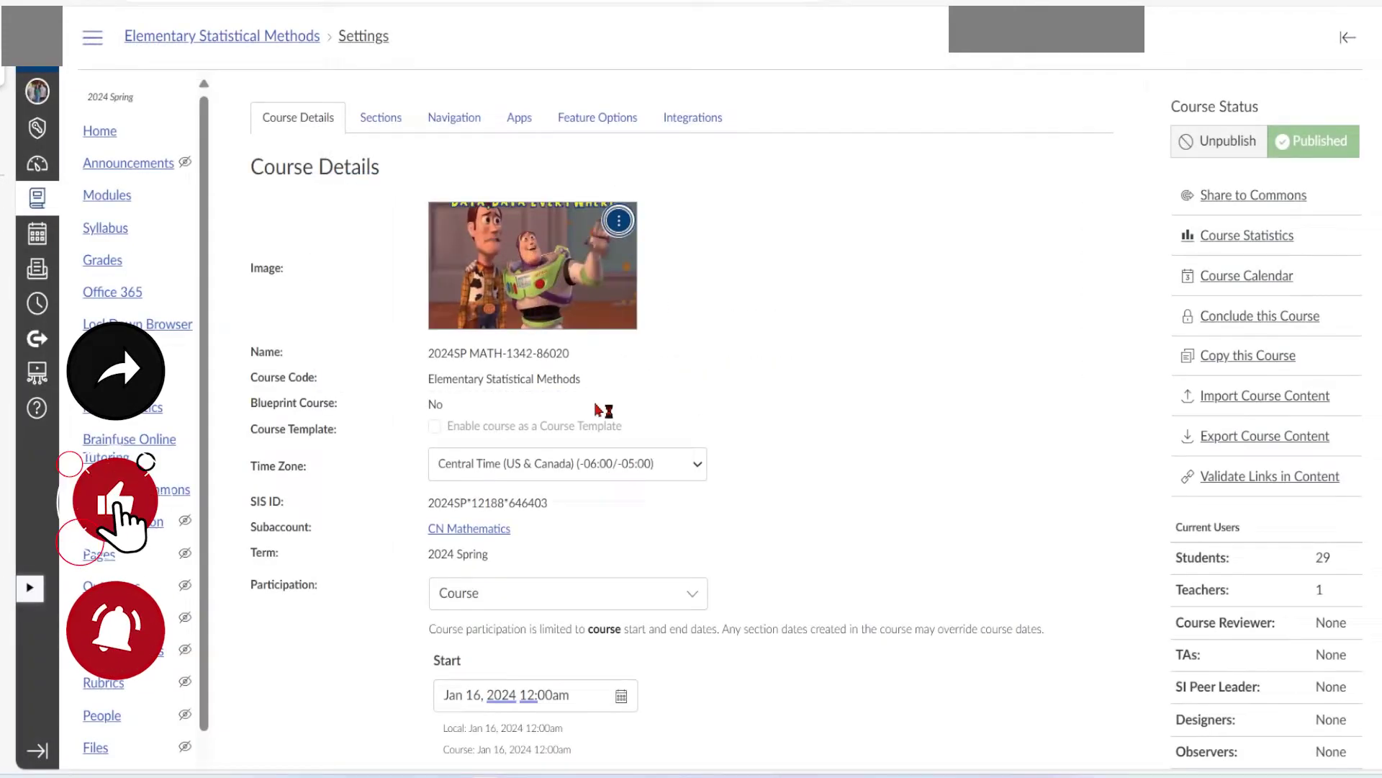
pyautogui.scroll(-9, 416, 675)
pyautogui.scroll(-6, 415, 674)
pyautogui.click(1008, 666)
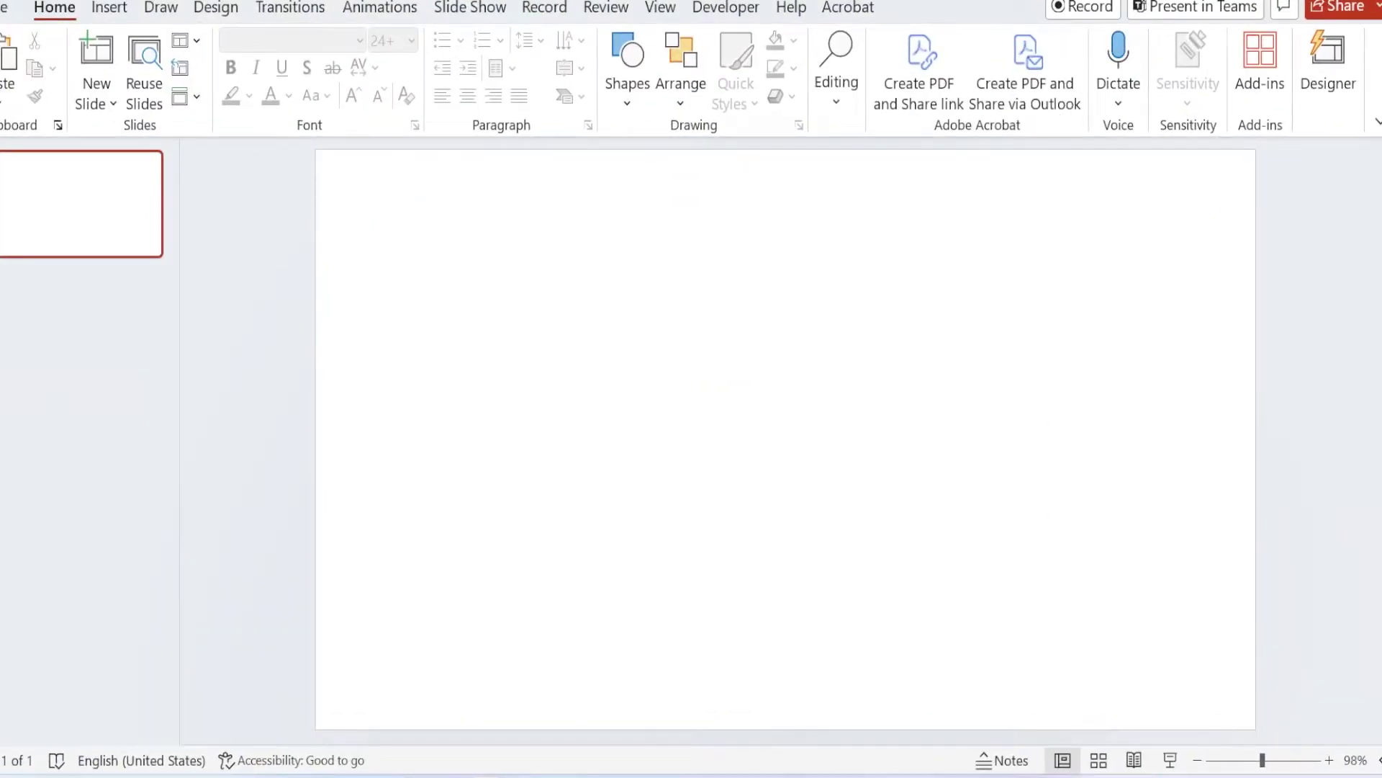
# Insert the 'giphy (1)' GIF from this computer onto the slide.
pyautogui.click(109, 9)
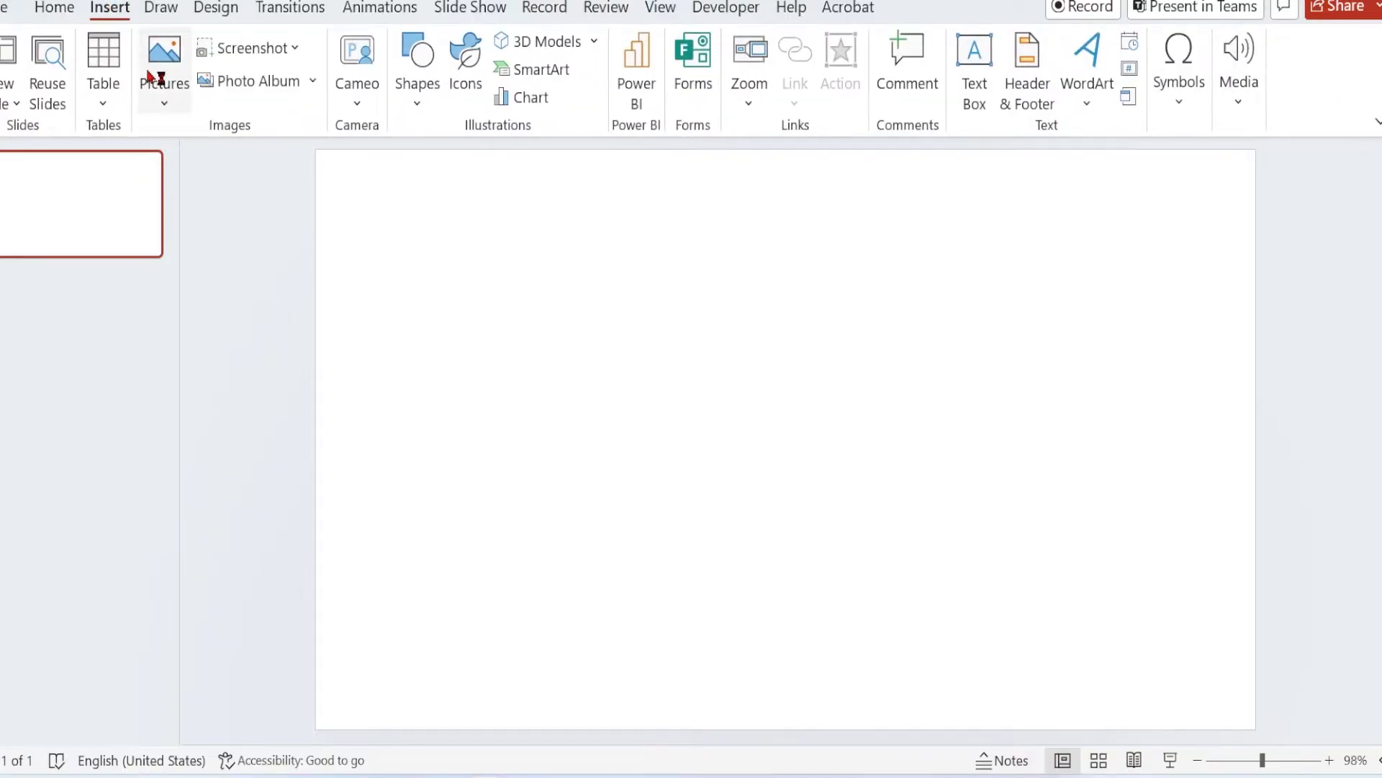
pyautogui.click(162, 85)
pyautogui.click(216, 166)
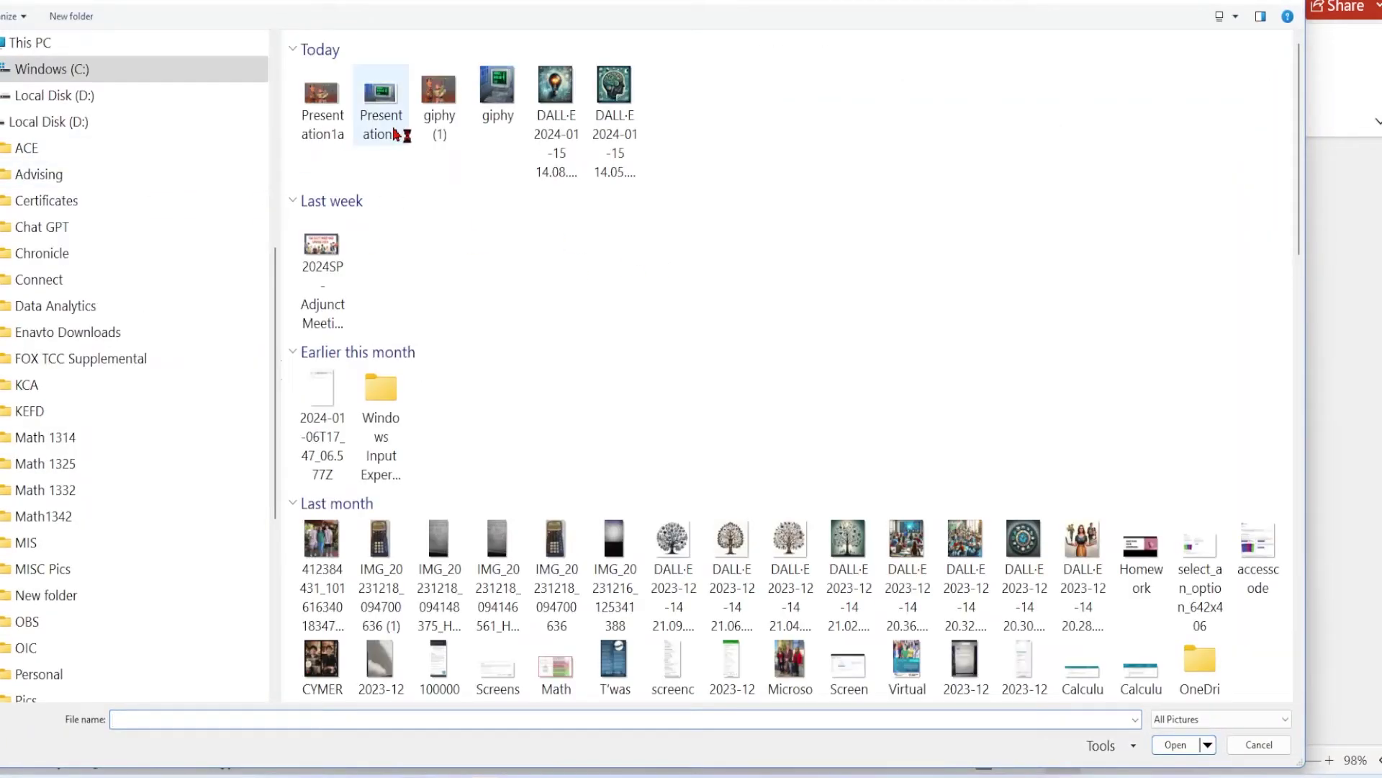
pyautogui.click(440, 105)
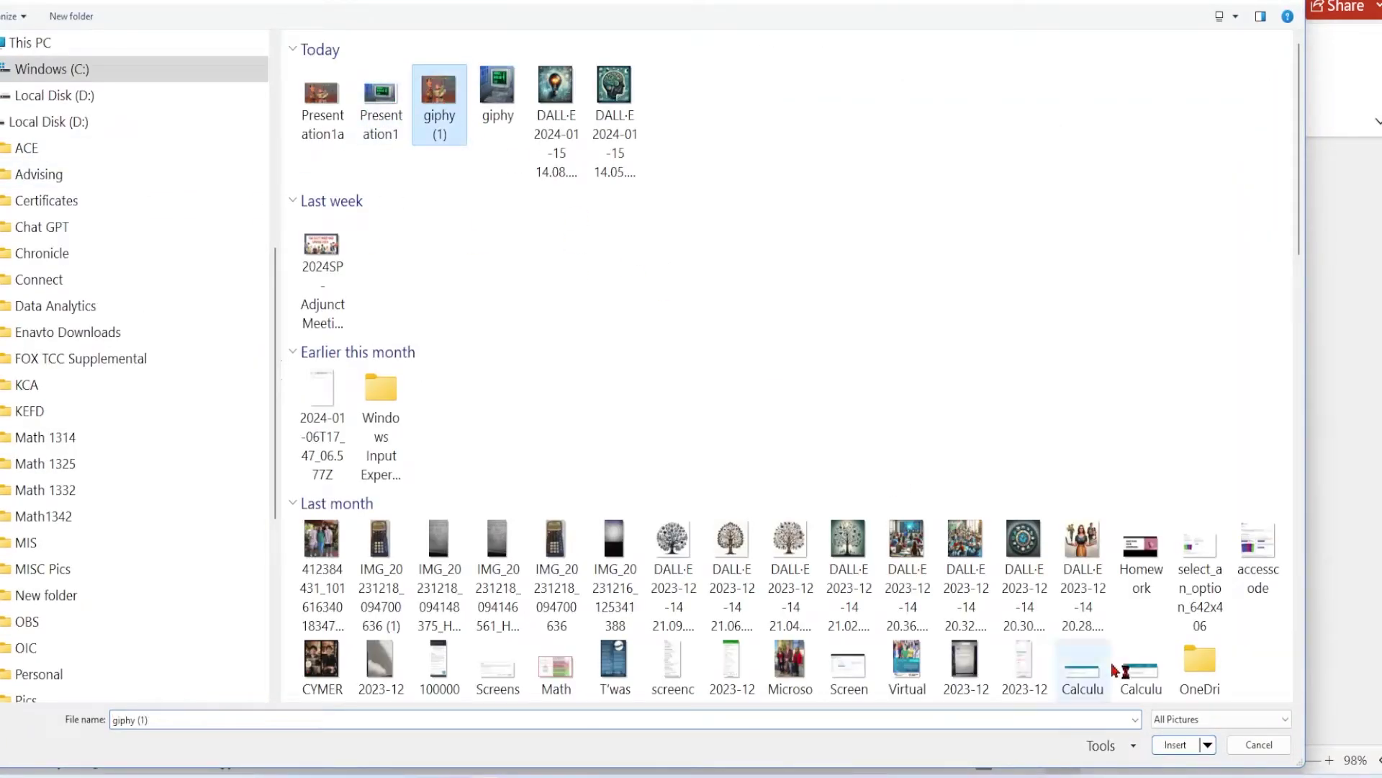
pyautogui.click(1177, 745)
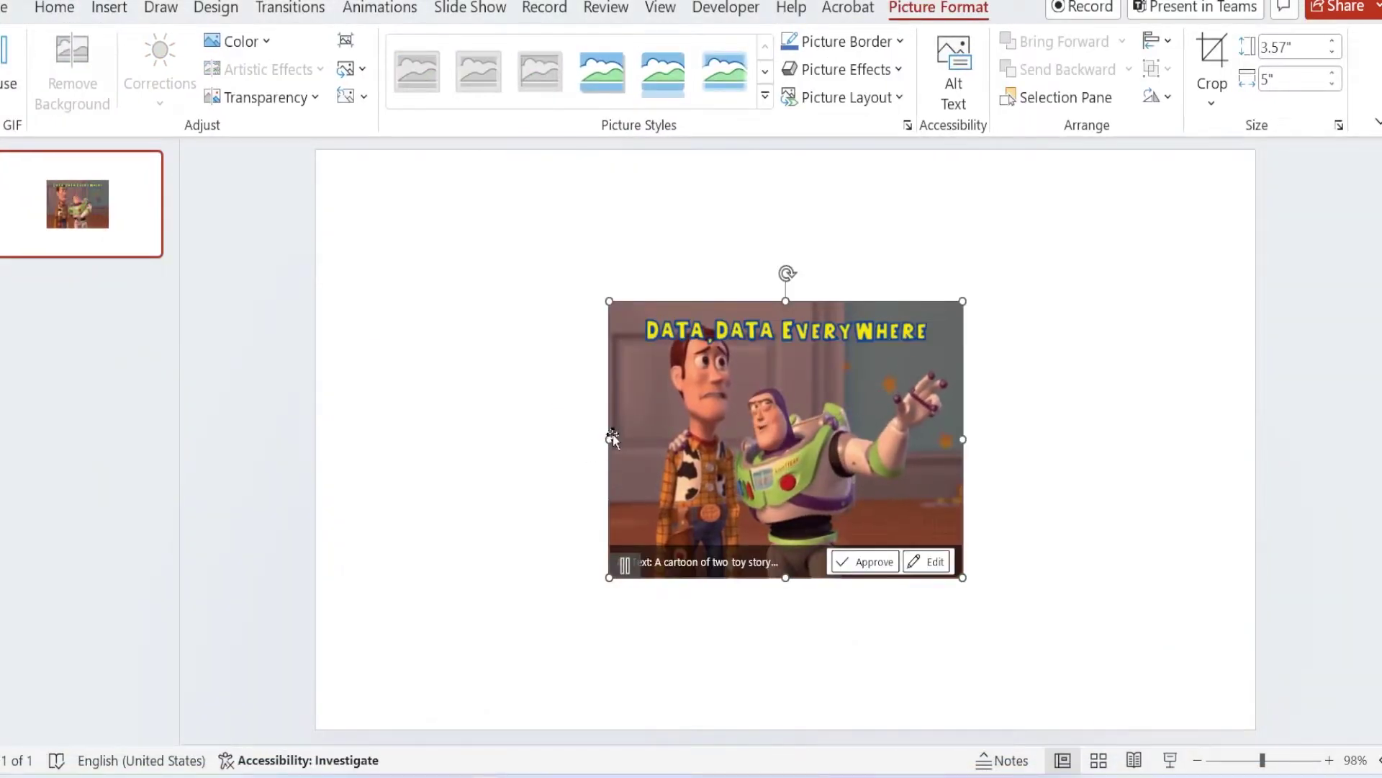
# Stretch the GIF left, right, down and up to fill the slide.
pyautogui.moveTo(609, 439); pyautogui.dragTo(334, 439)
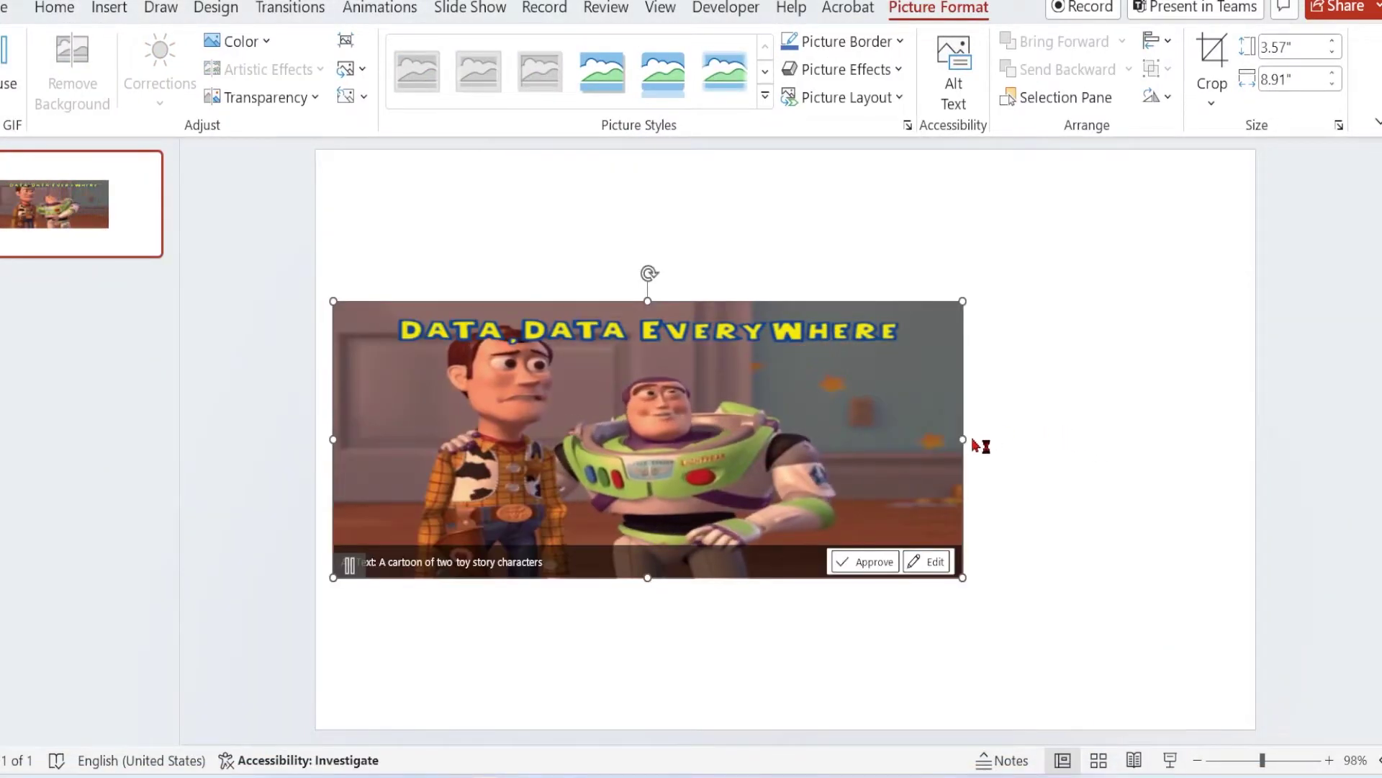
pyautogui.moveTo(963, 439); pyautogui.dragTo(1255, 441)
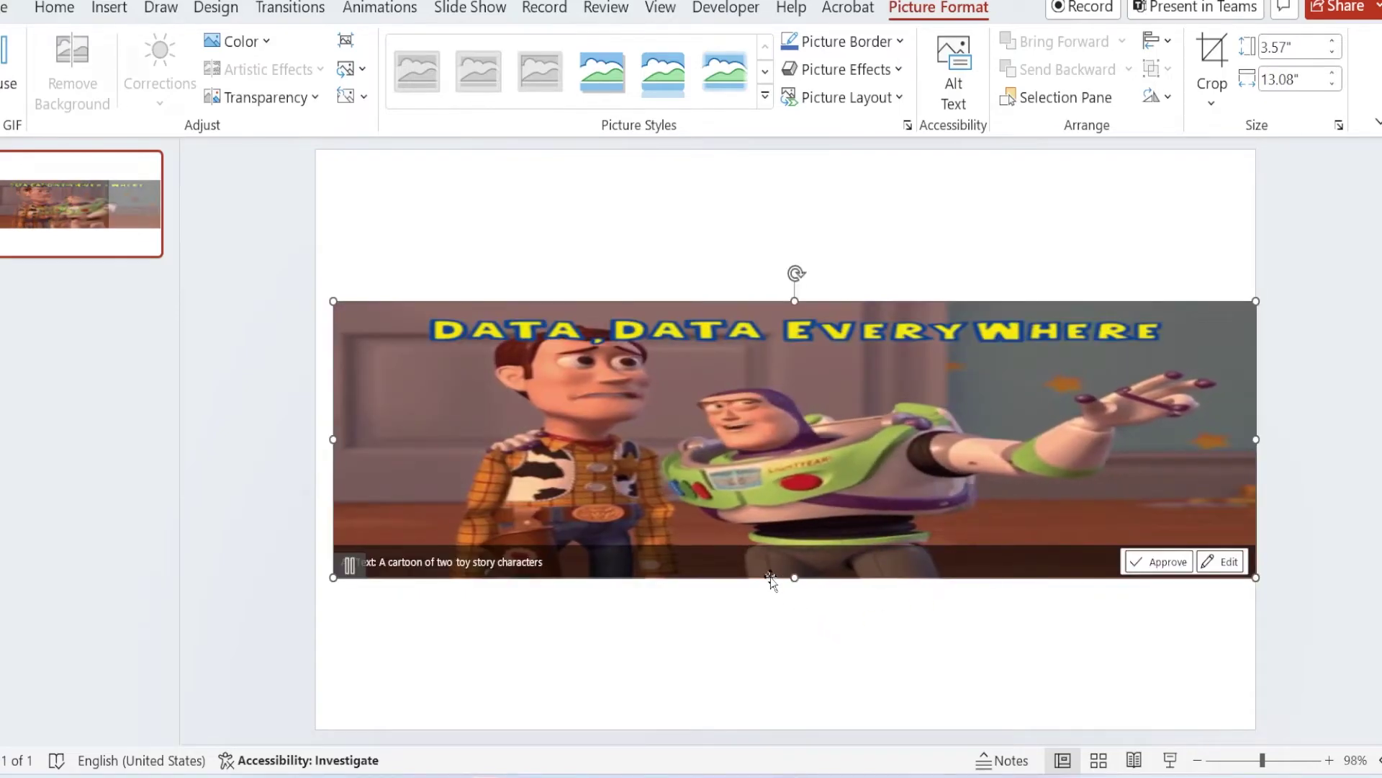
pyautogui.moveTo(794, 581); pyautogui.dragTo(795, 721)
pyautogui.moveTo(795, 351); pyautogui.dragTo(796, 177)
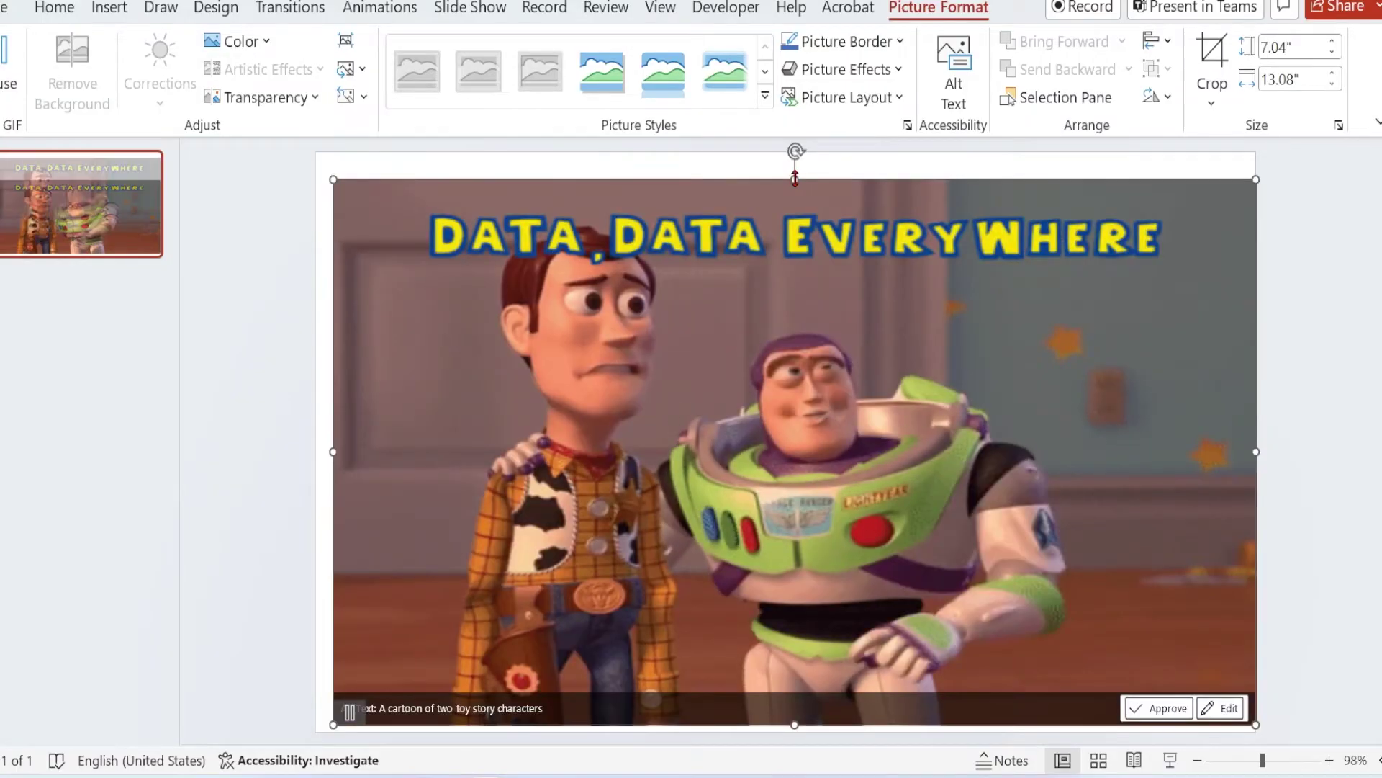
# Review Slide Size without changes, then fine-tune the GIF's left and top edges.
pyautogui.click(215, 11)
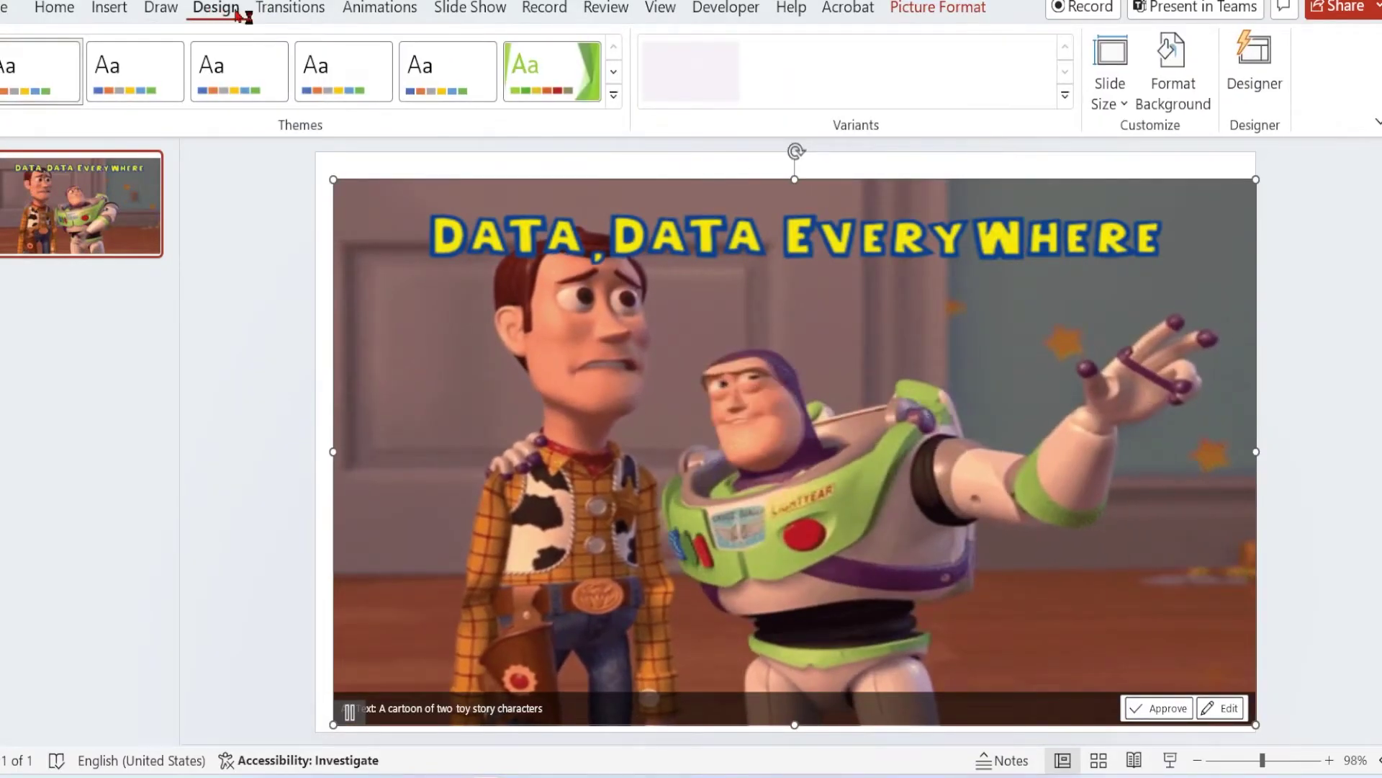
pyautogui.click(1125, 84)
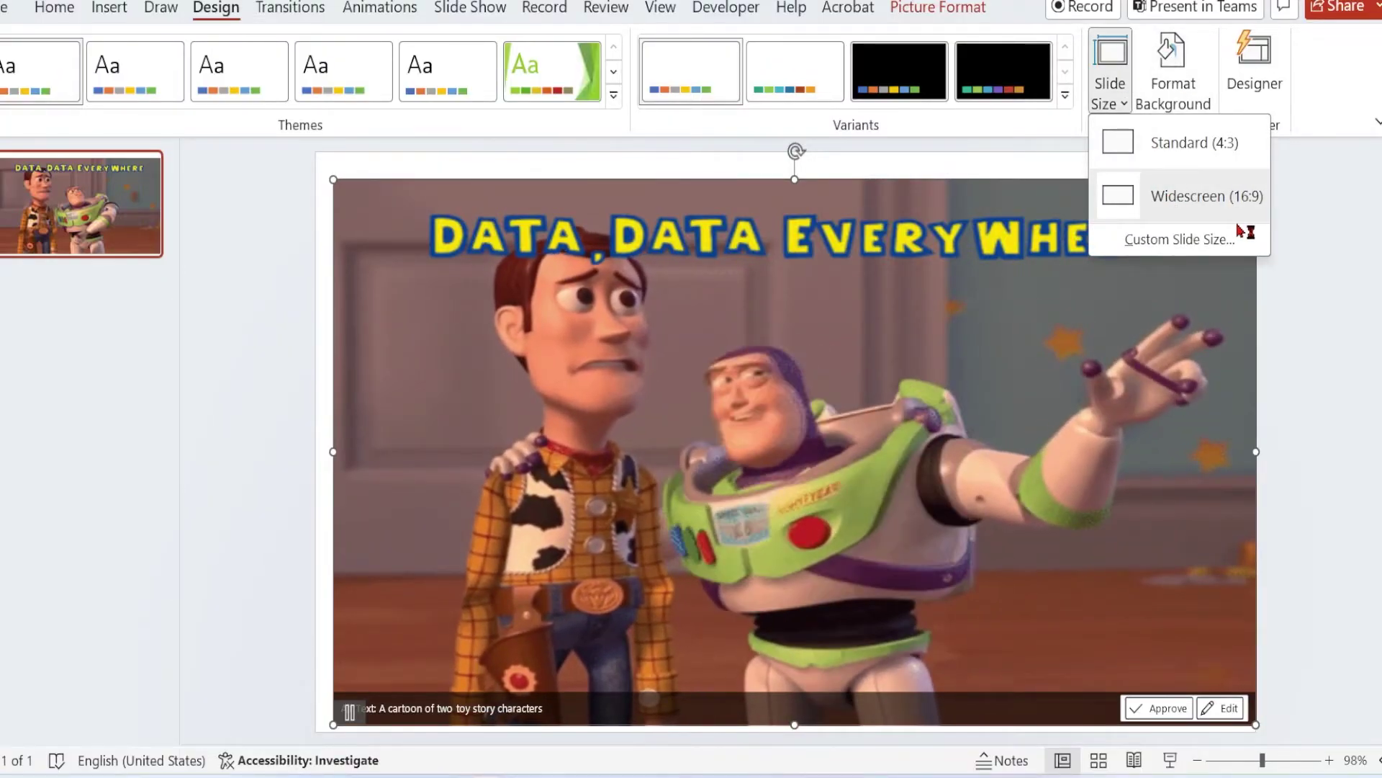
pyautogui.click(1328, 227)
pyautogui.moveTo(336, 453); pyautogui.dragTo(328, 453)
pyautogui.moveTo(793, 180); pyautogui.dragTo(792, 186)
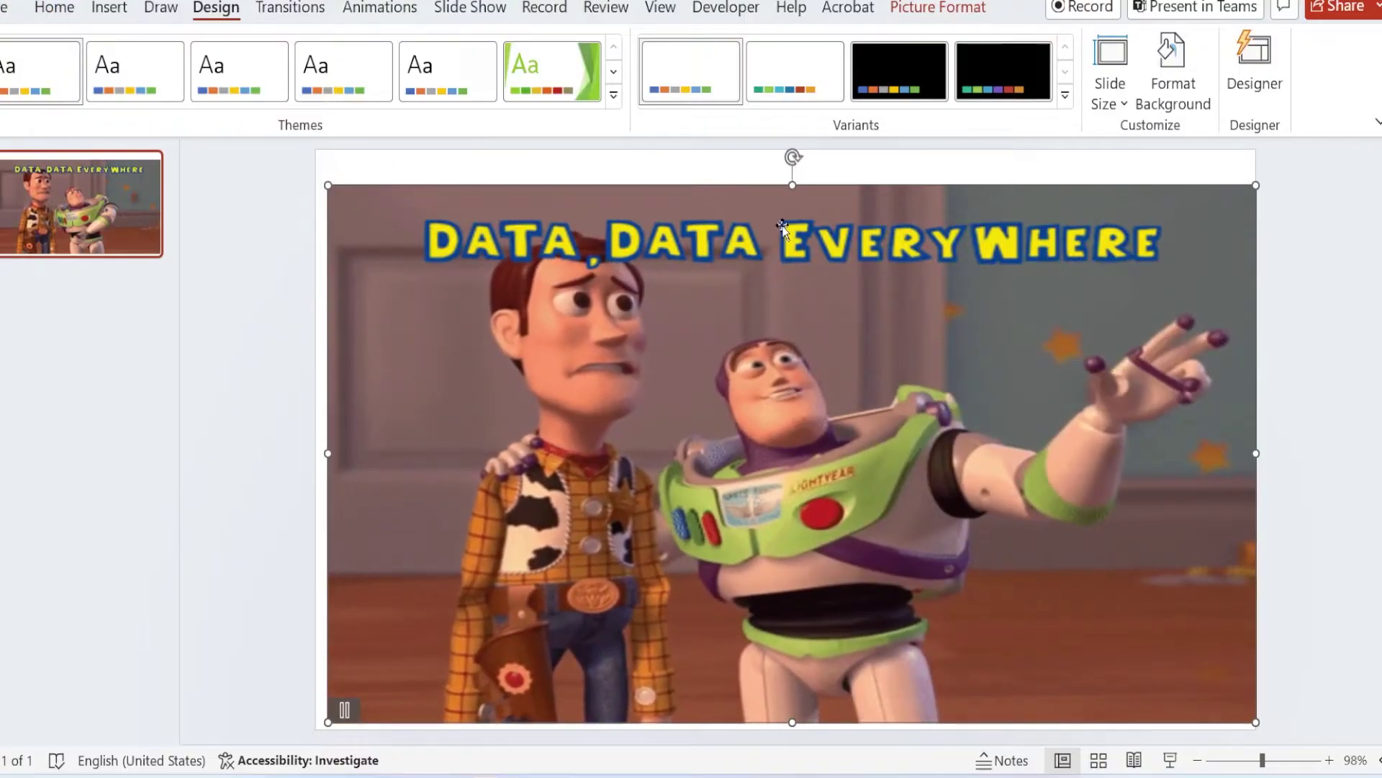
# Export the slide as an animated GIF named Presentation1a, replacing the existing file.
pyautogui.click(6, 9)
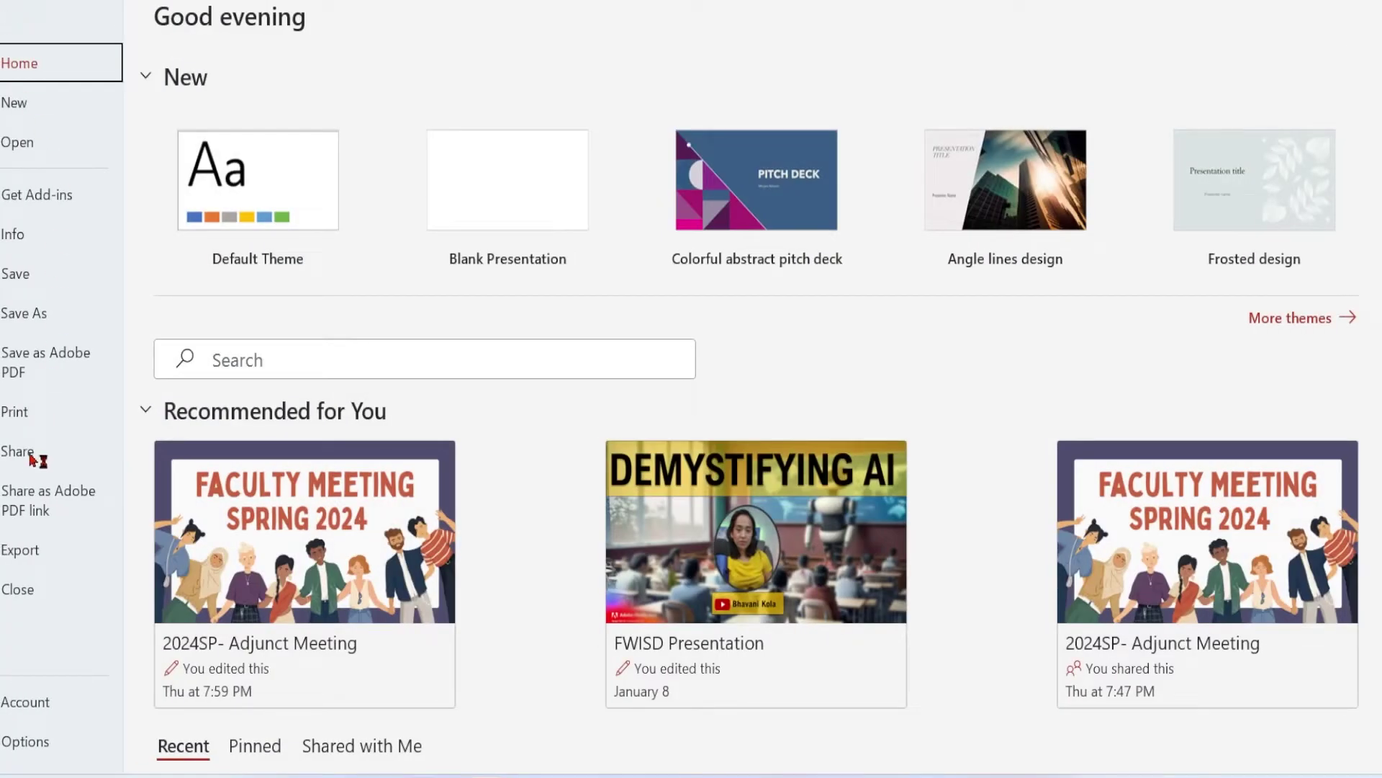
pyautogui.click(21, 551)
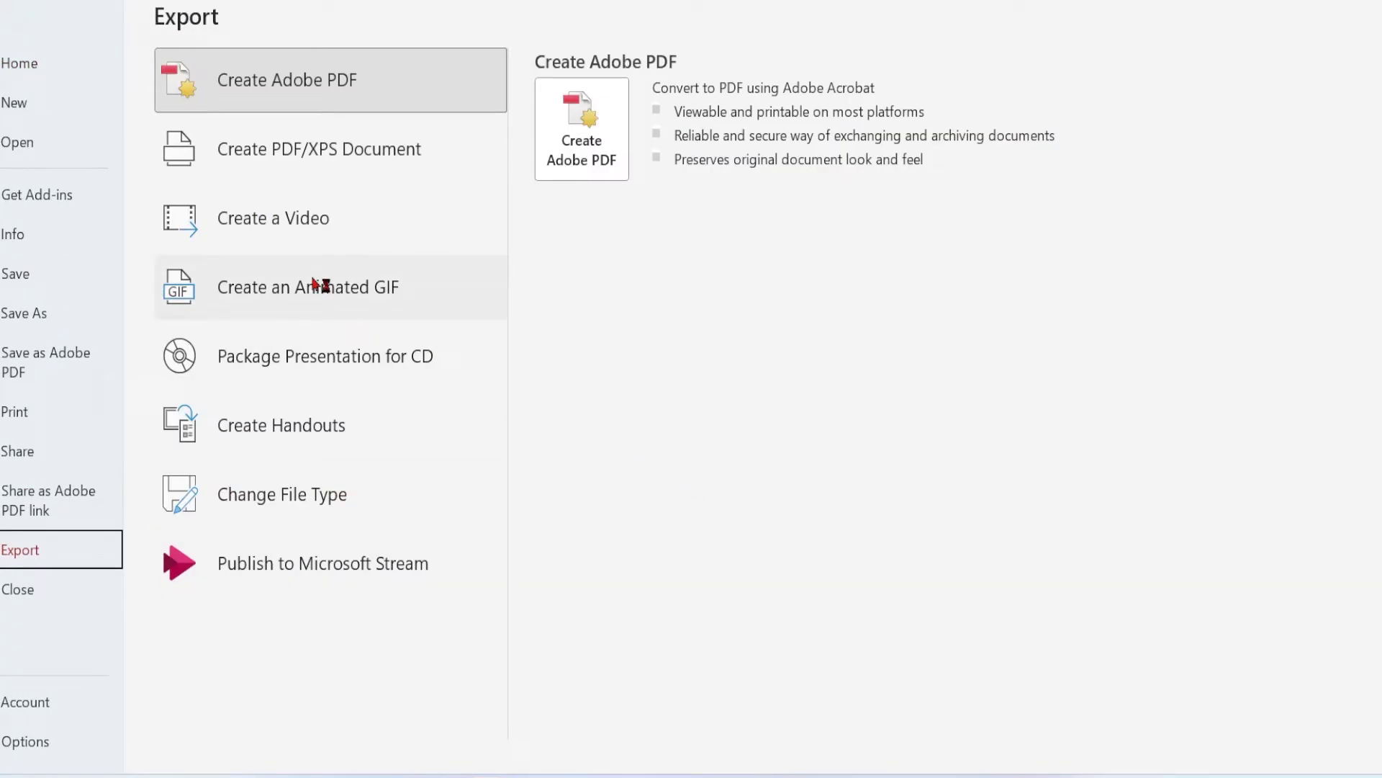
pyautogui.click(294, 308)
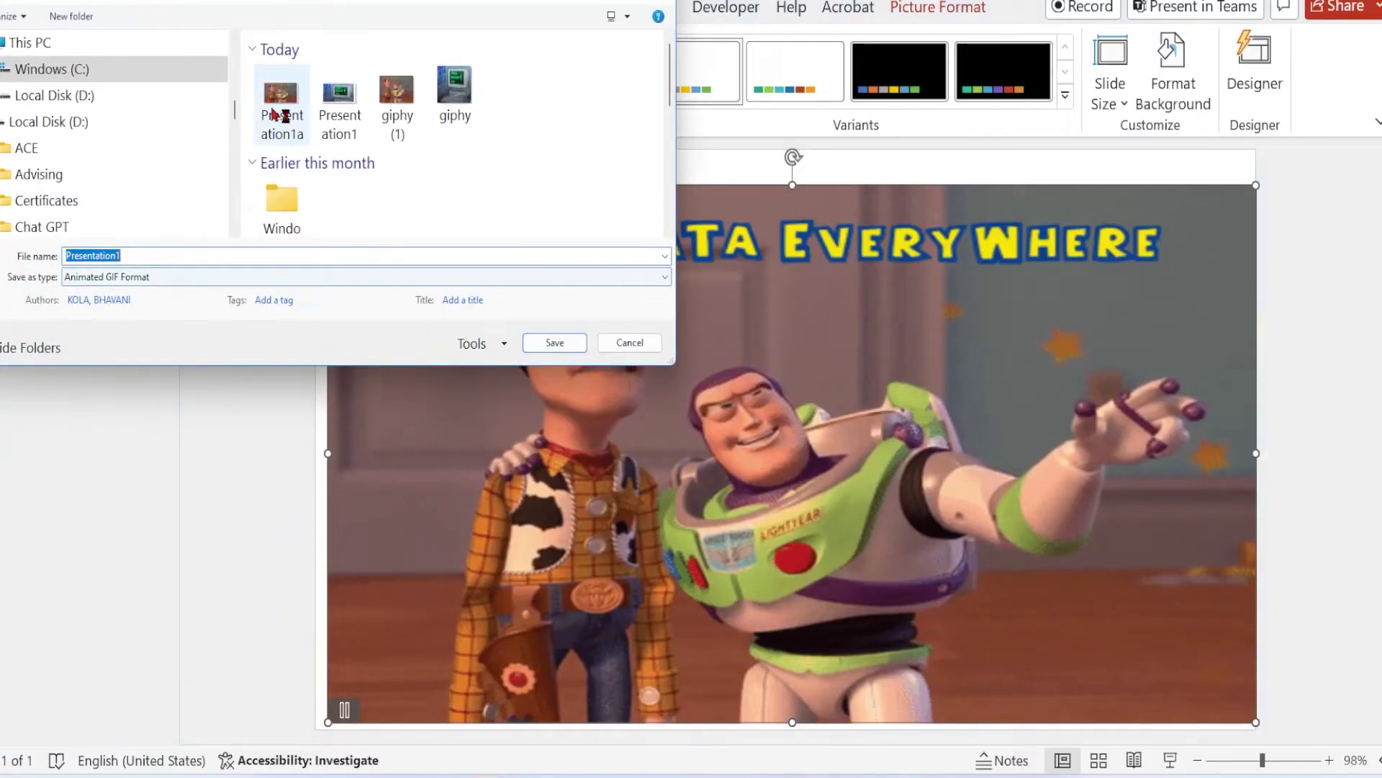
pyautogui.click(554, 343)
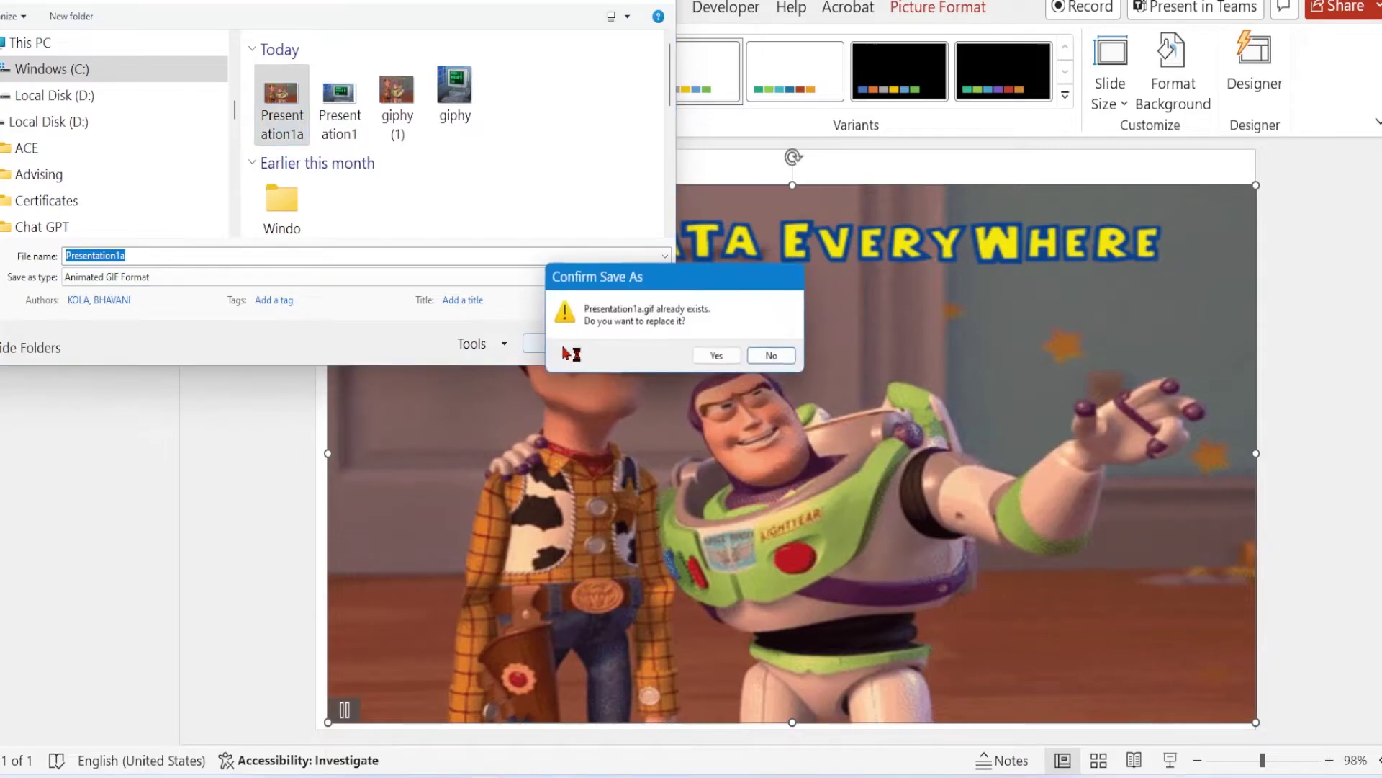
pyautogui.click(718, 355)
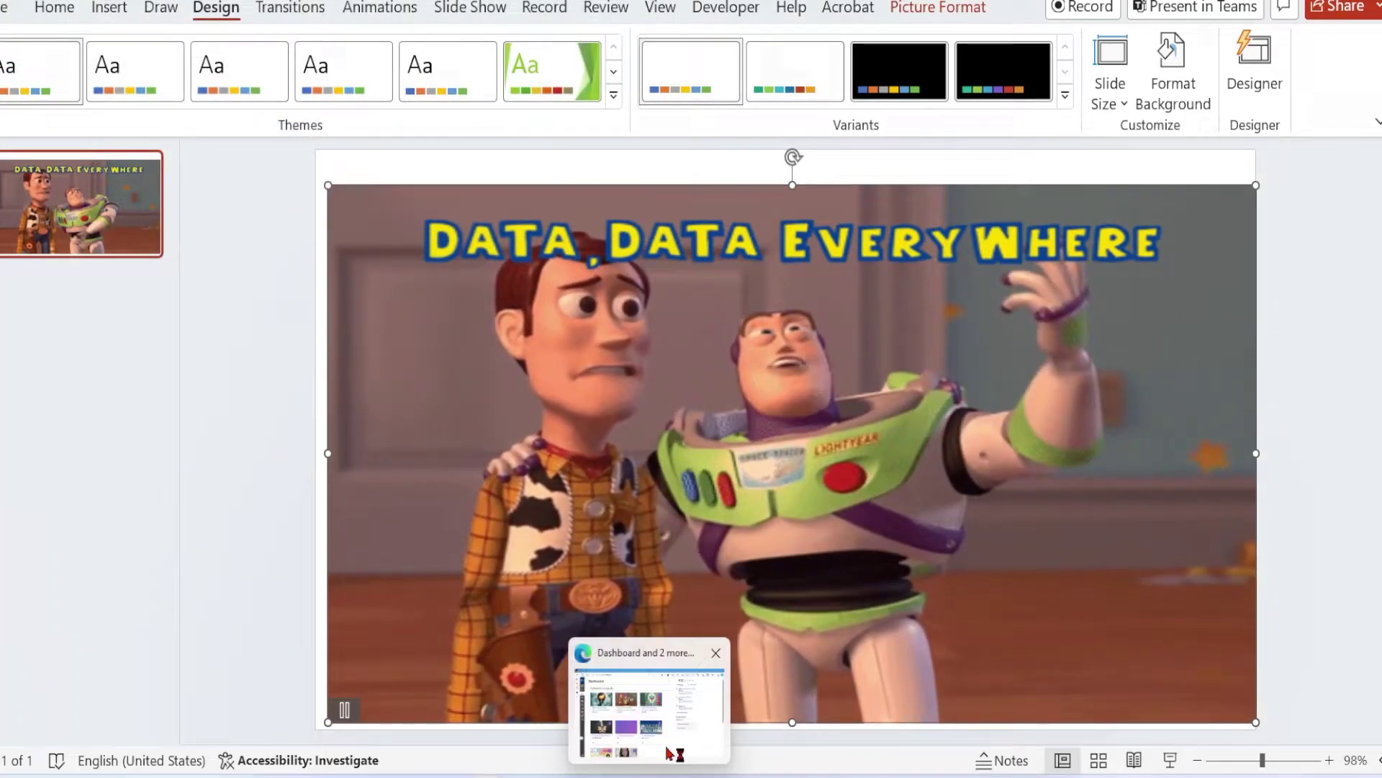
# Open the Elementary Statistical Methods course's Settings page from the Canvas dashboard.
pyautogui.click(634, 713)
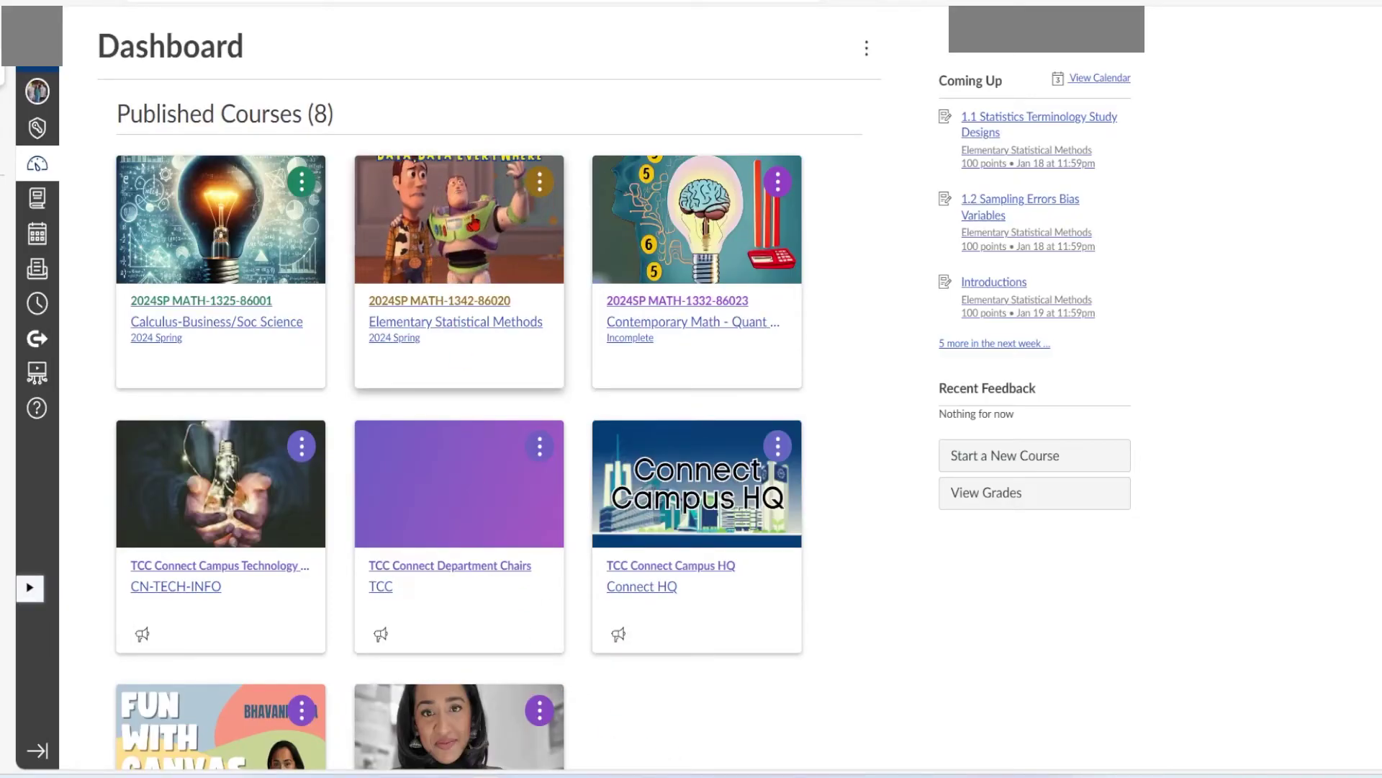
pyautogui.click(474, 223)
pyautogui.scroll(-10, 130, 676)
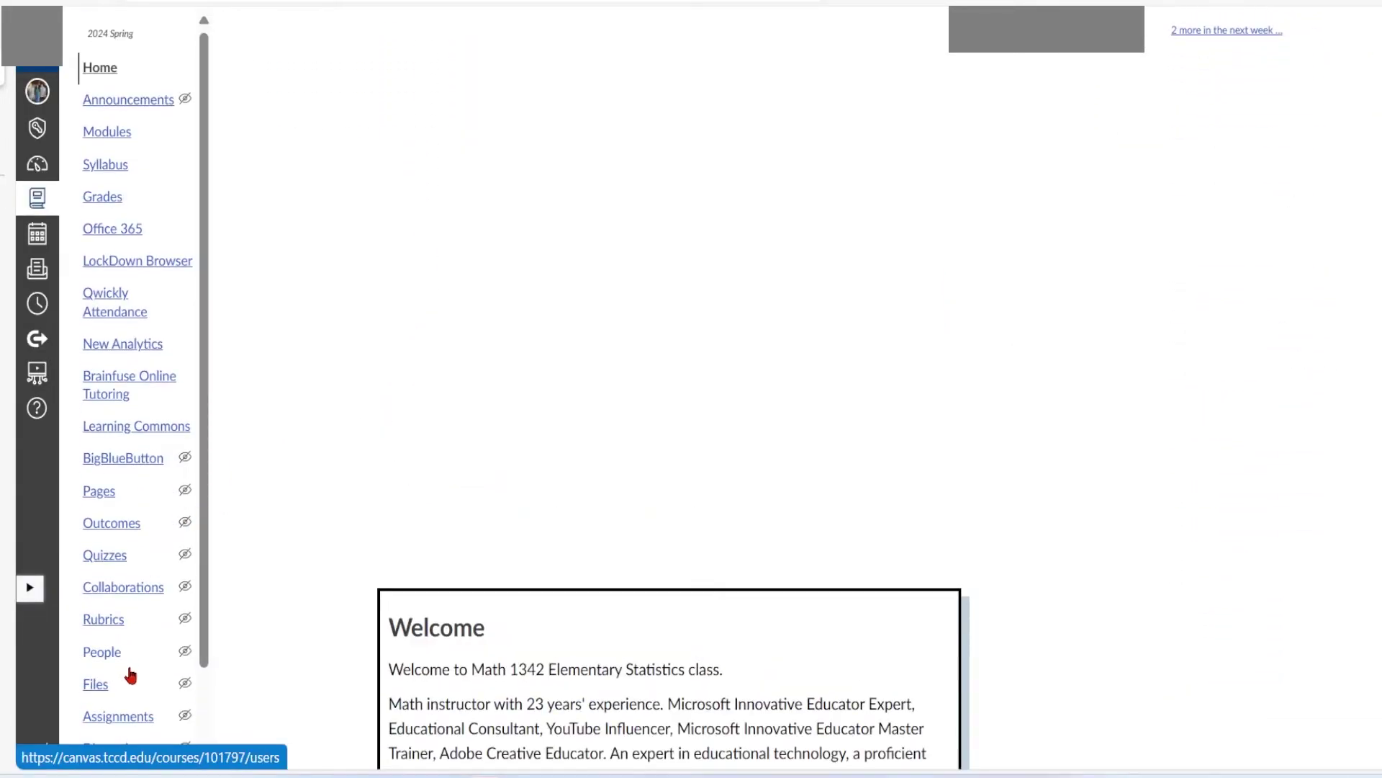
pyautogui.scroll(-5, 122, 756)
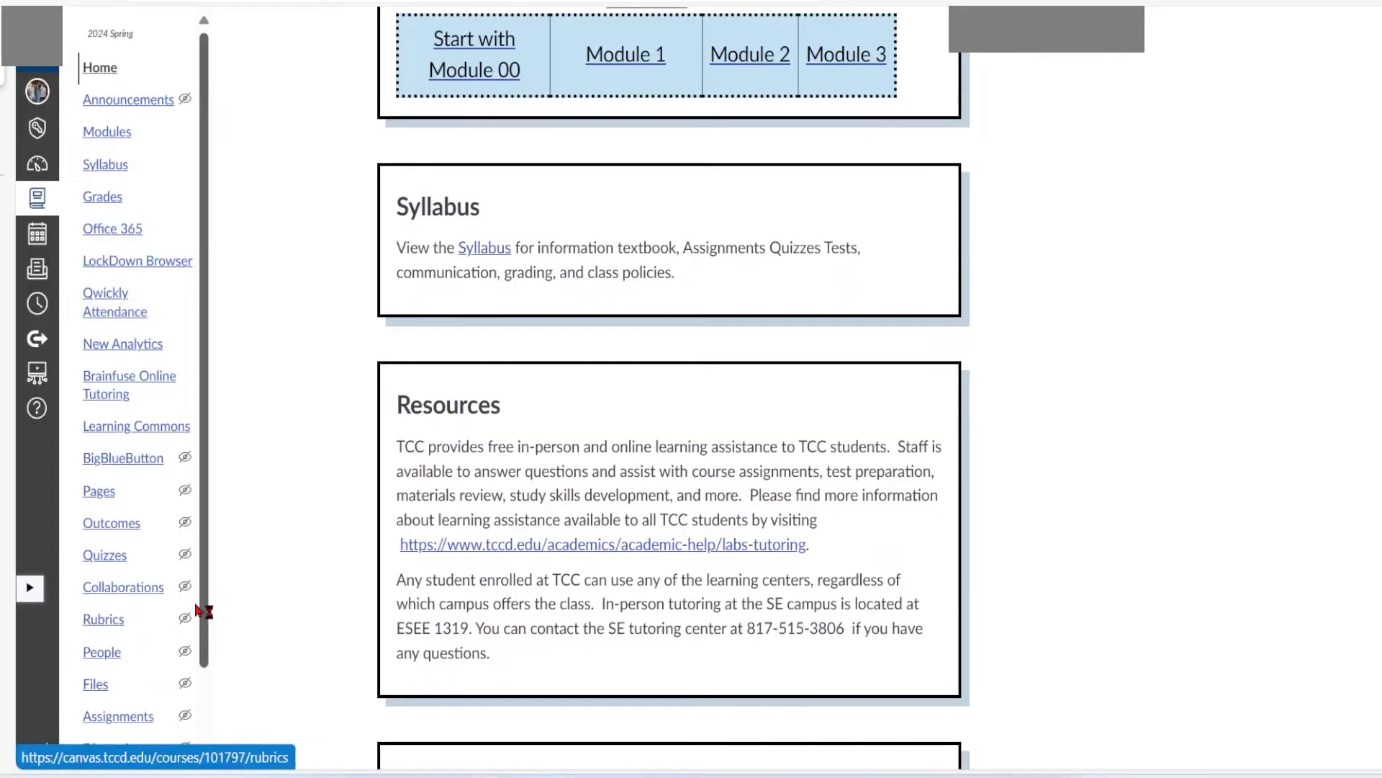
pyautogui.click(208, 734)
pyautogui.click(104, 691)
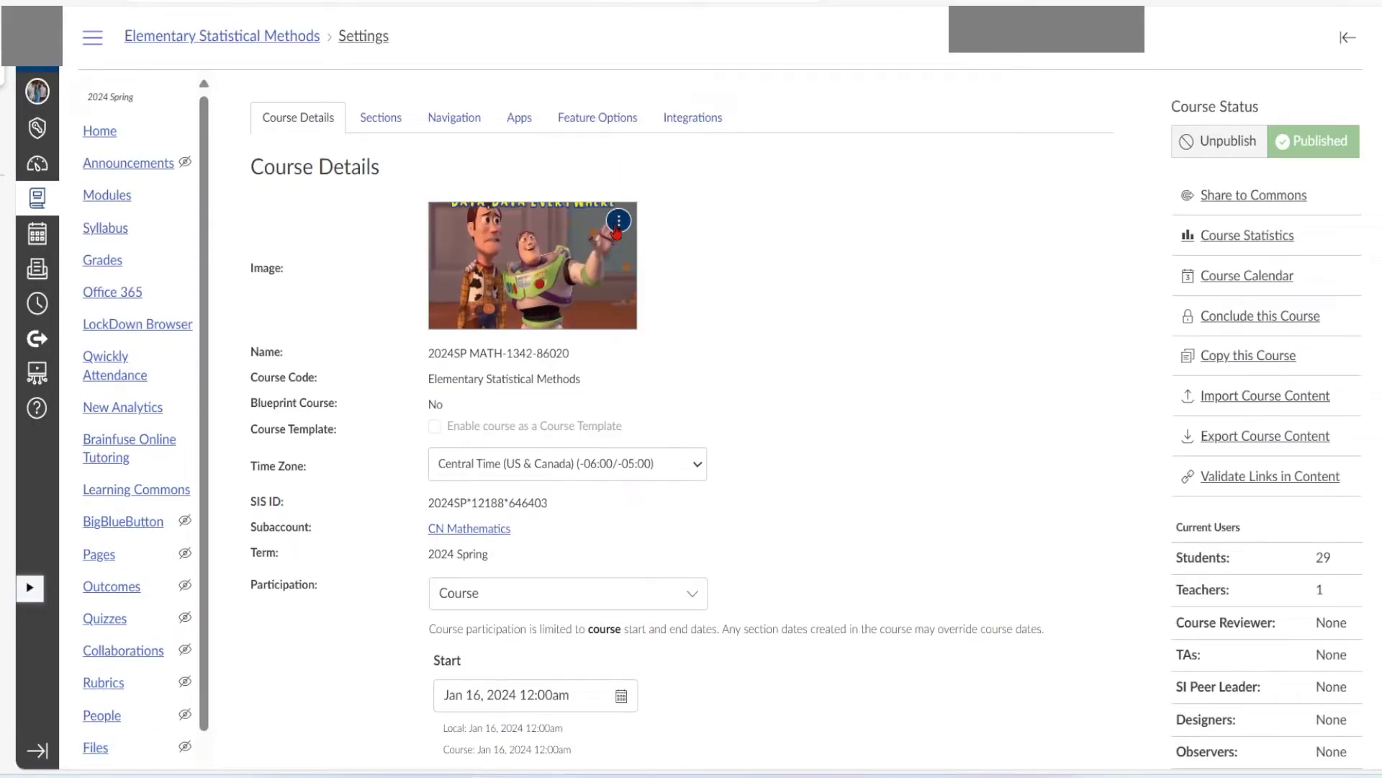
# Upload the exported Data, Data Everywhere GIF as the course image and update course details.
pyautogui.click(619, 222)
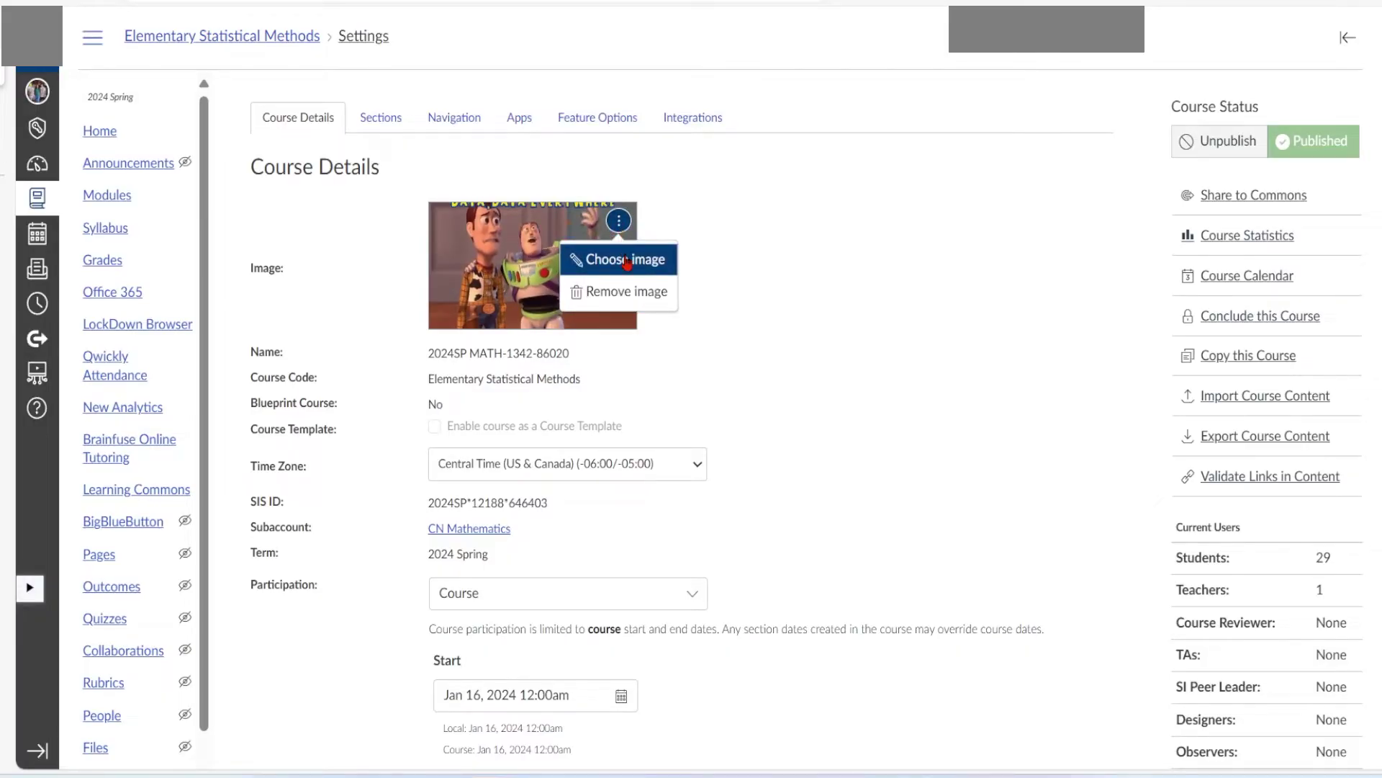
pyautogui.click(627, 260)
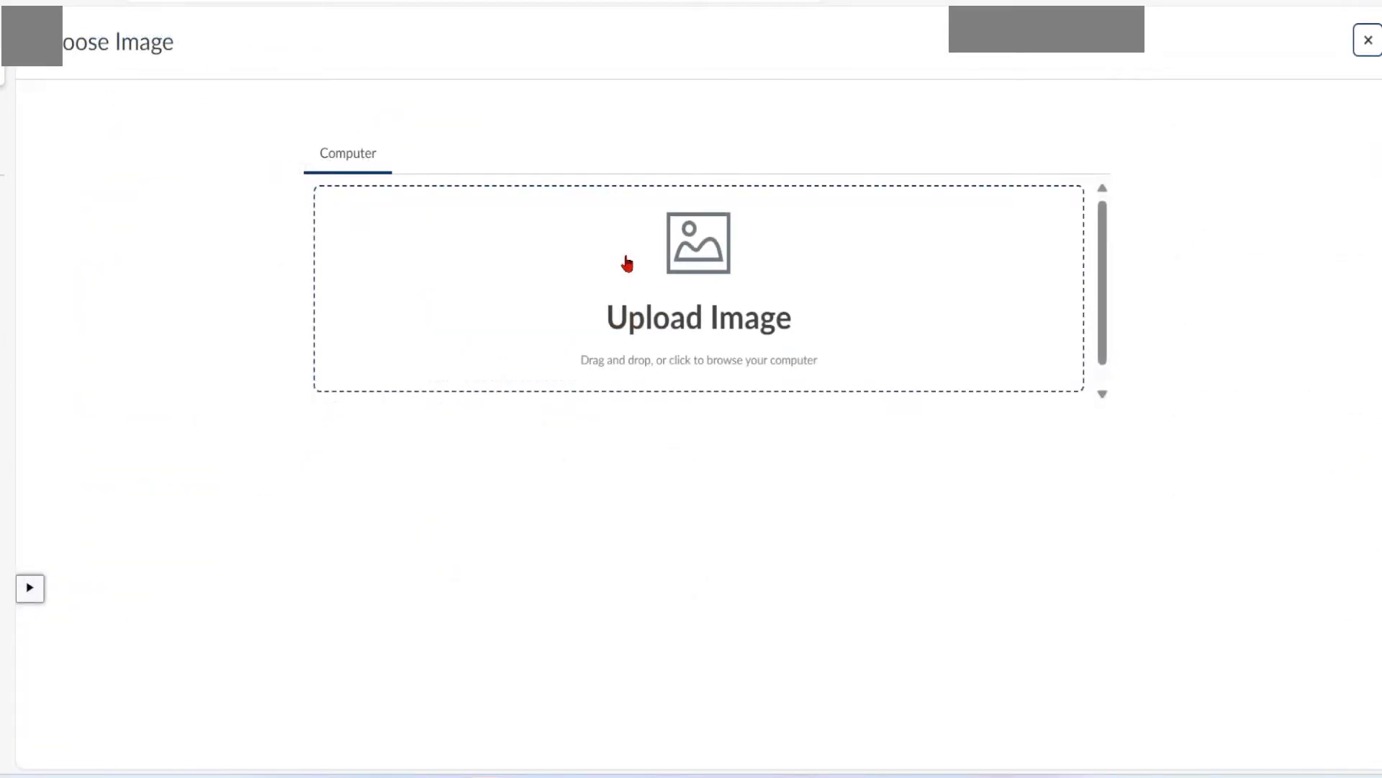
pyautogui.click(627, 263)
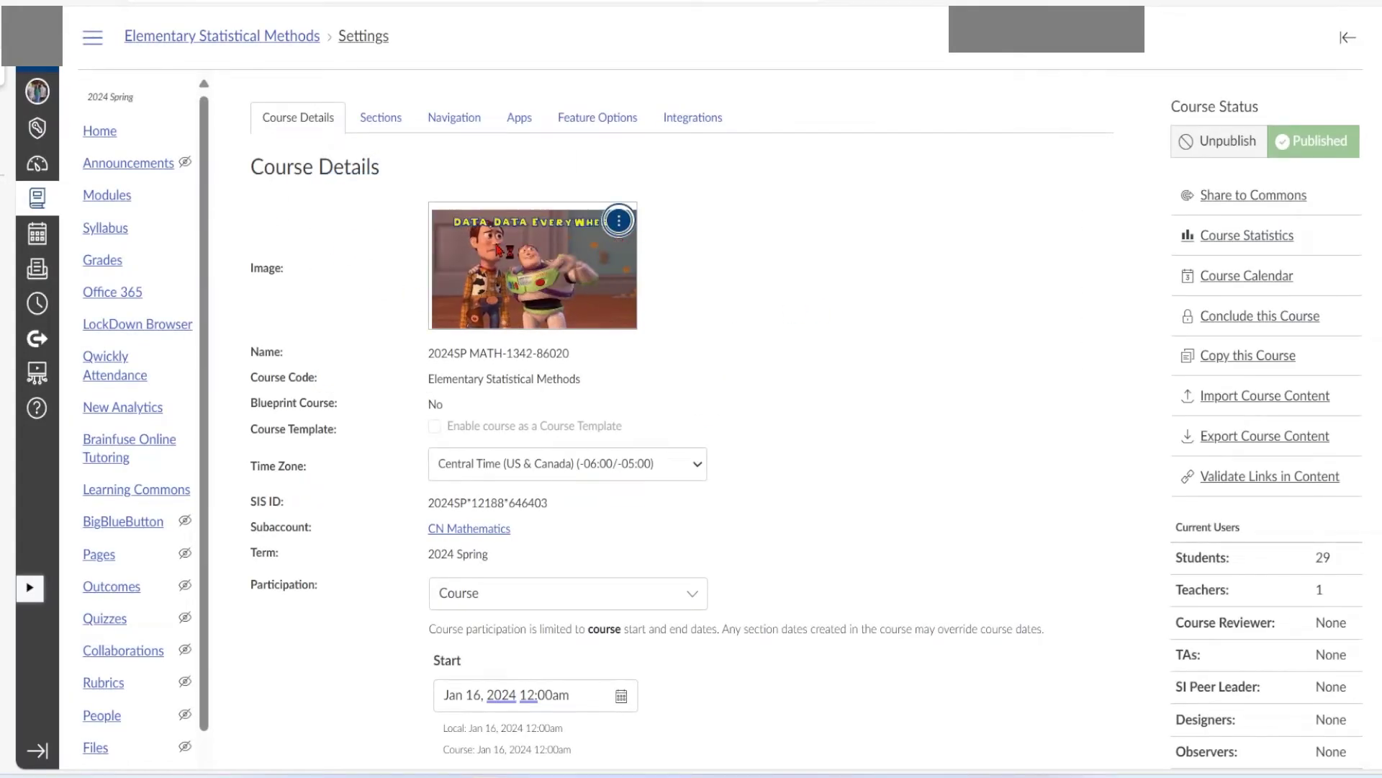
pyautogui.scroll(-15, 728, 308)
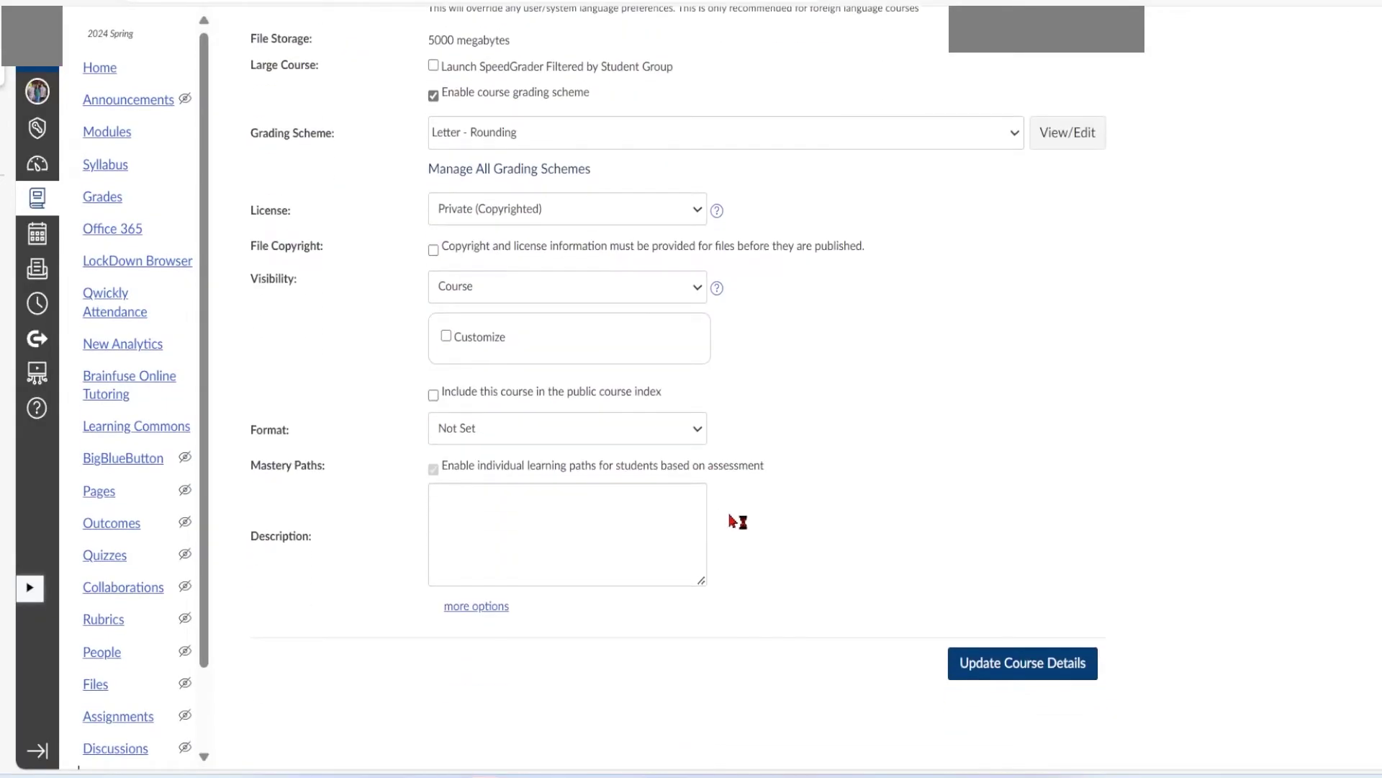
pyautogui.click(1072, 686)
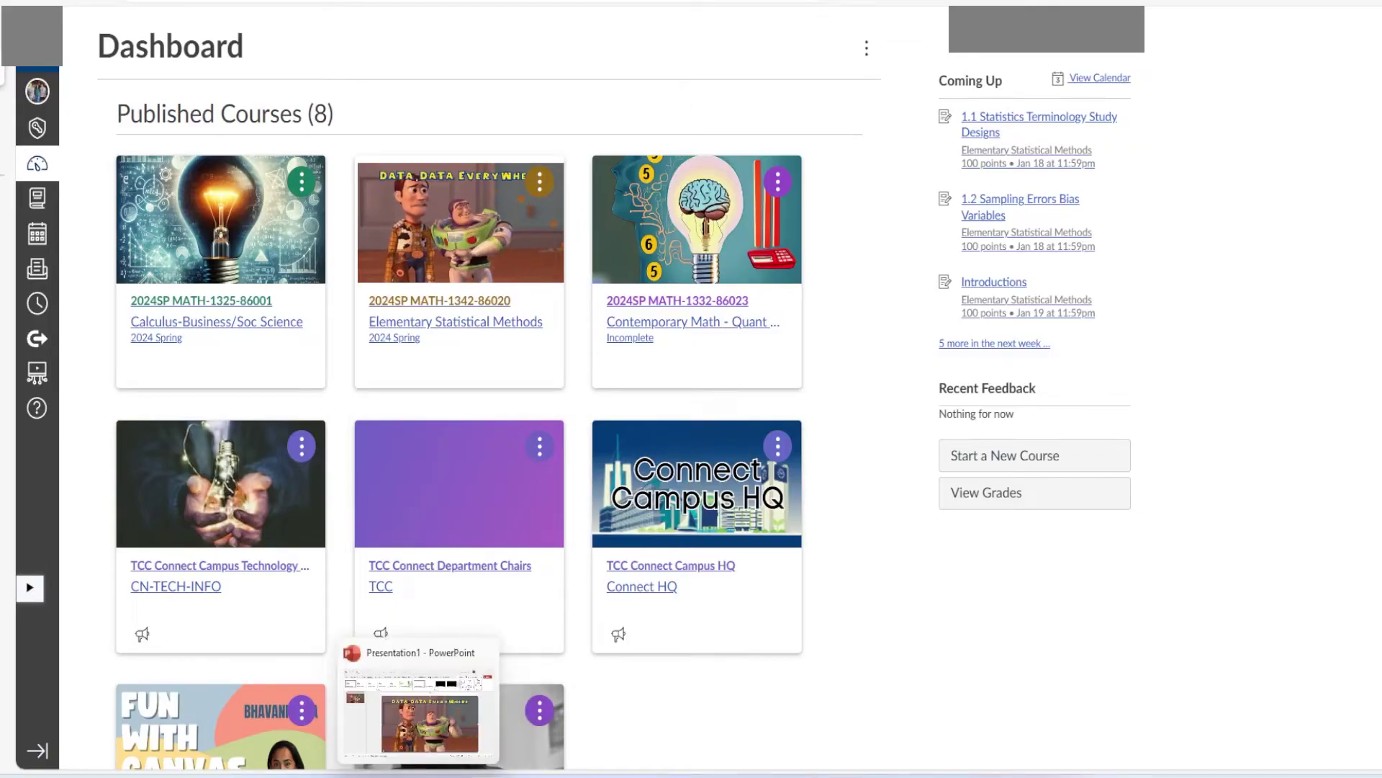
# Bring up the Export options for the PowerPoint presentation.
pyautogui.click(432, 713)
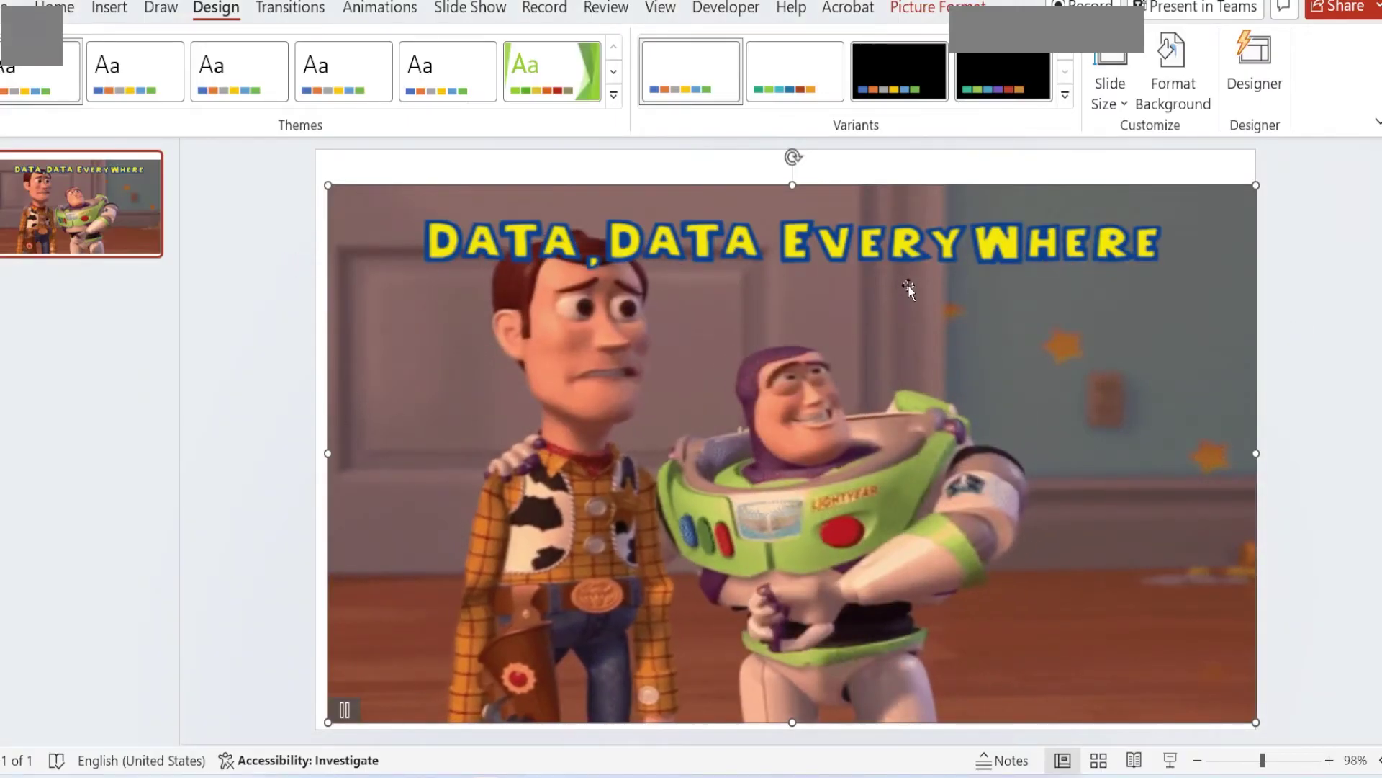
pyautogui.click(14, 7)
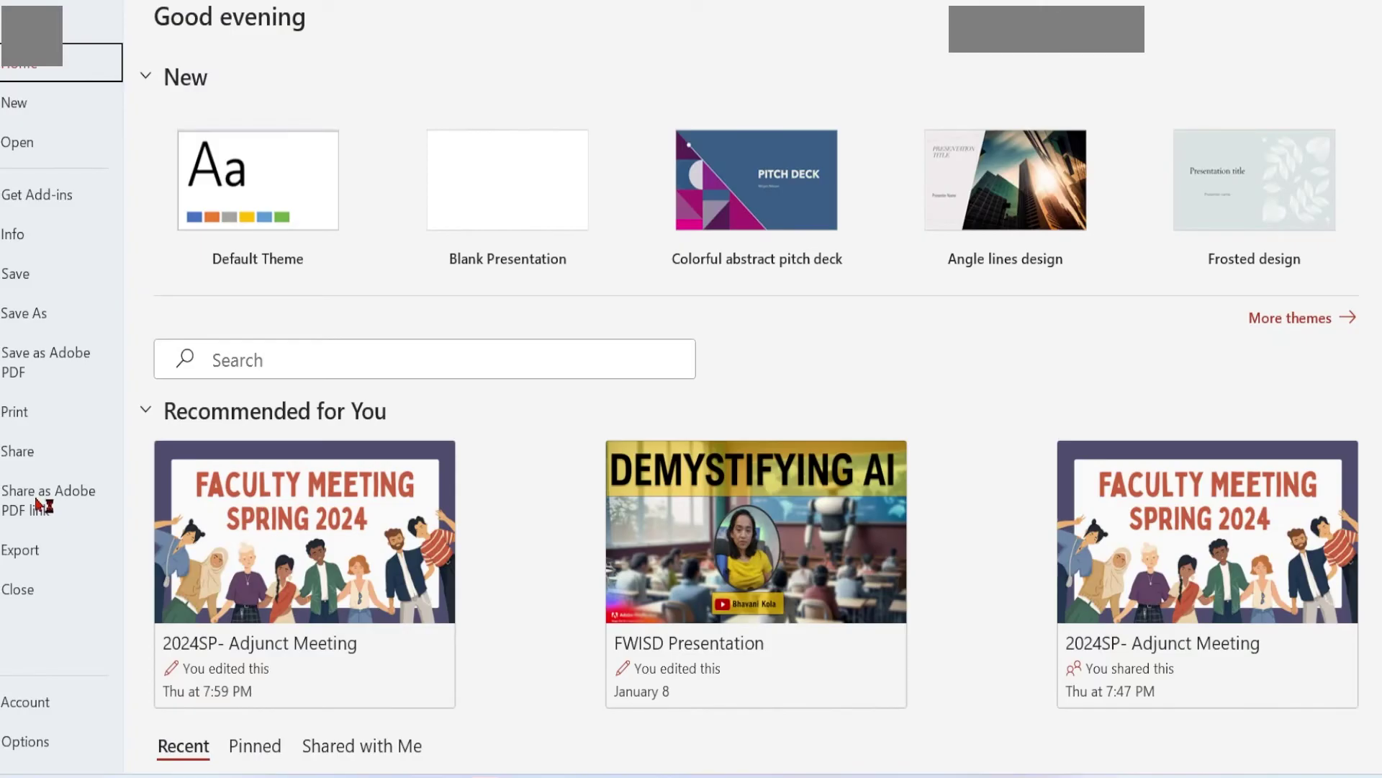
pyautogui.click(30, 555)
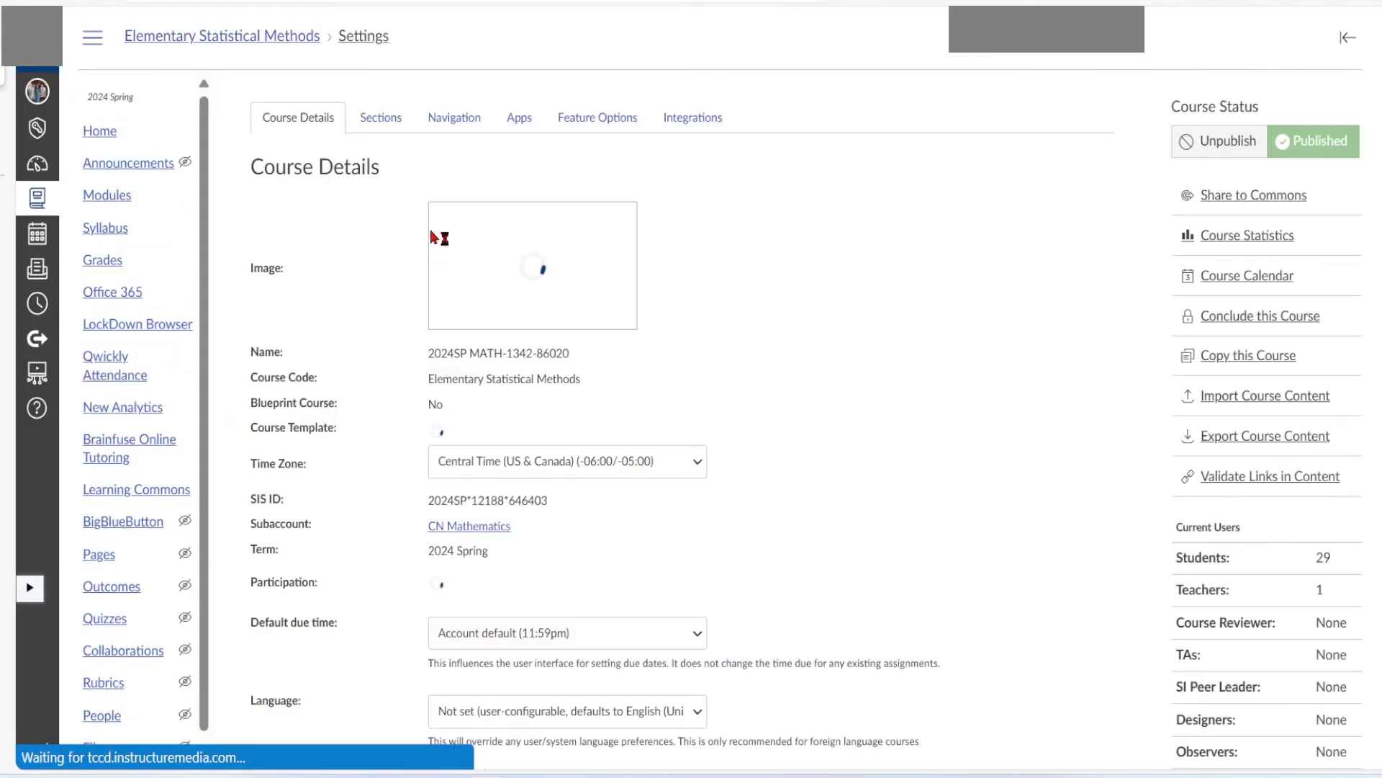
# Set the animated 'Data doesn't lie' GIF as the course image, then go to the Dashboard.
pyautogui.click(619, 221)
pyautogui.click(618, 252)
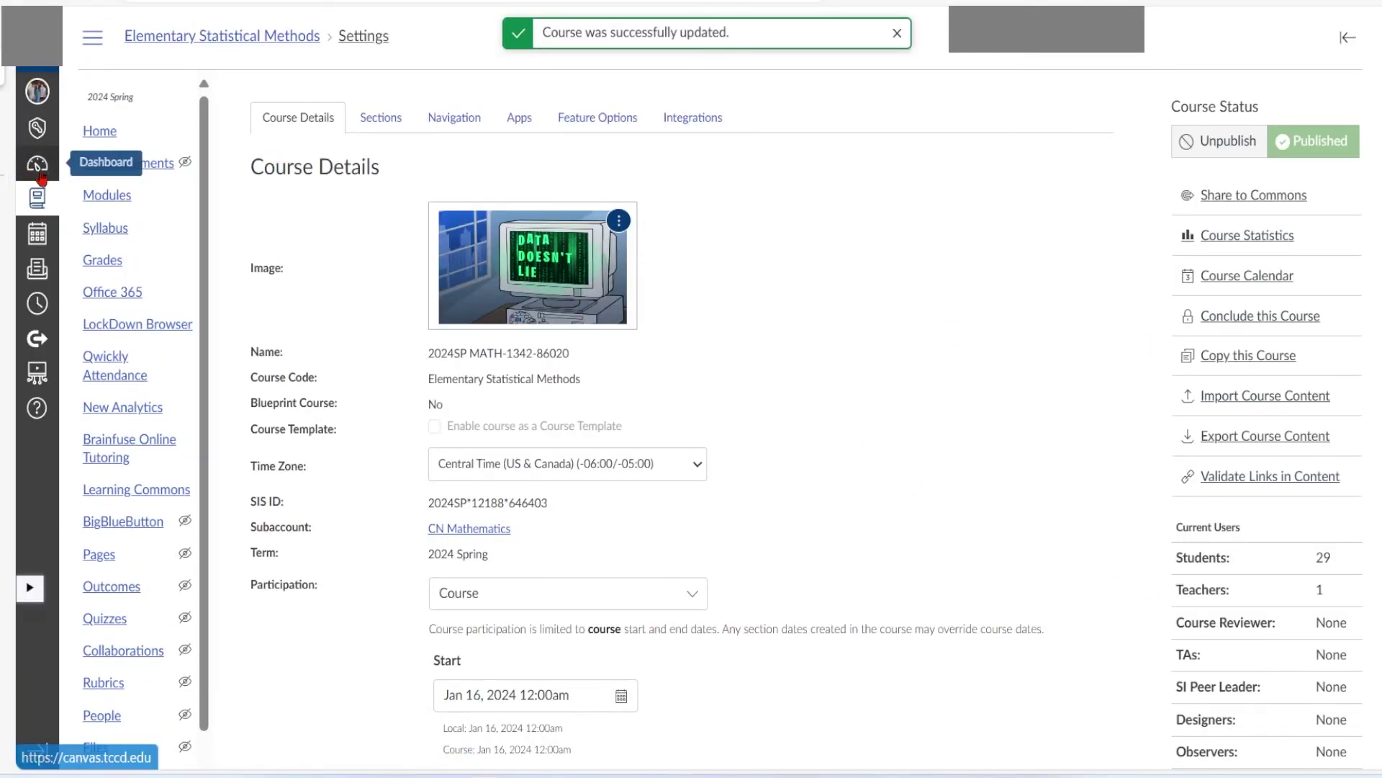
pyautogui.click(38, 170)
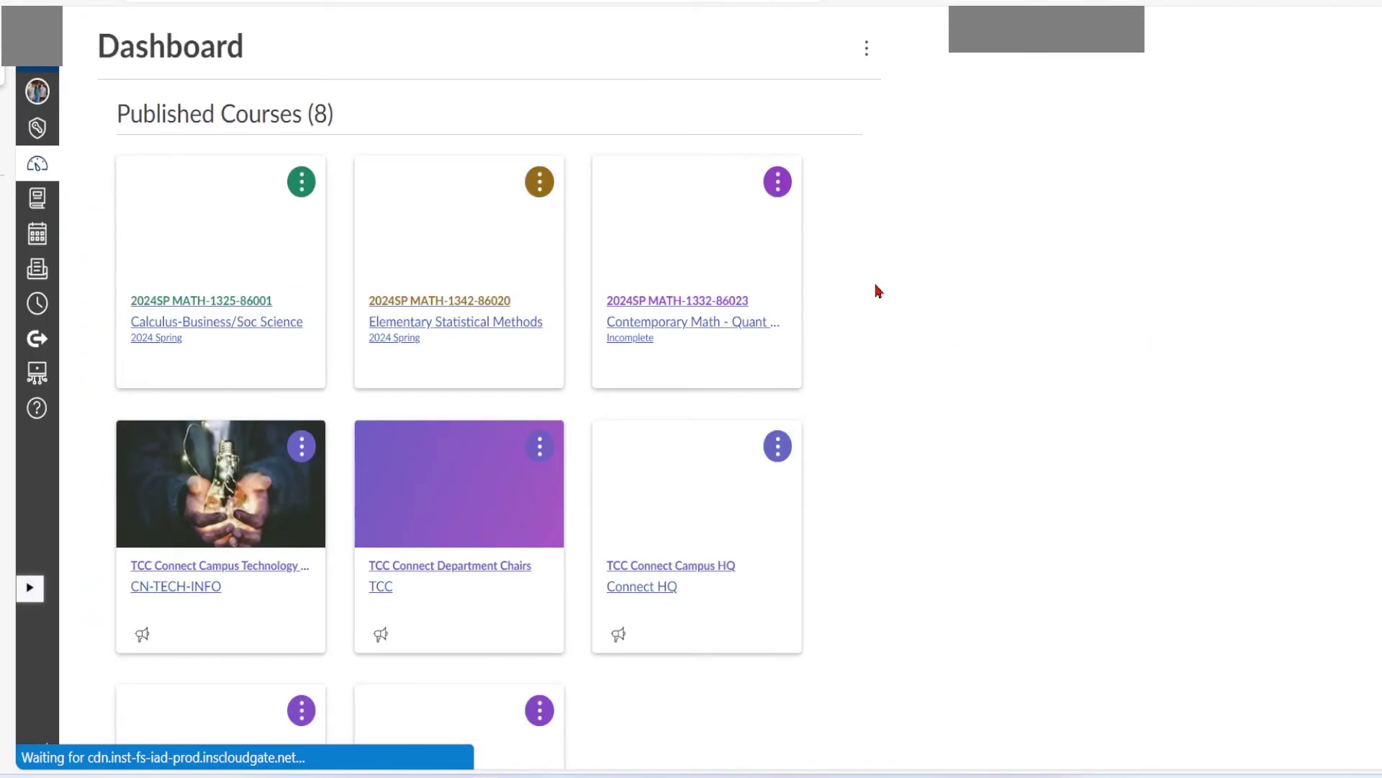